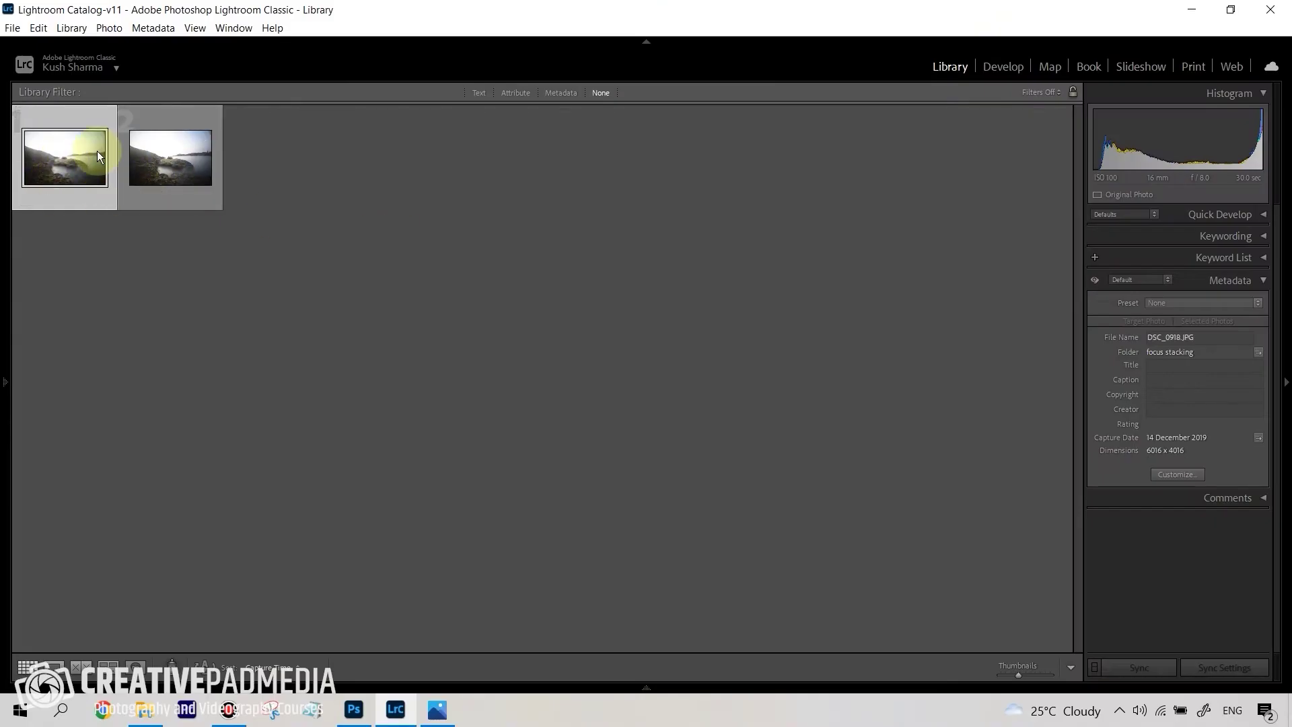
# In Develop, give DSC_0918.JPG Shadows +65 and Highlights -60, with the Filmstrip showing.
pyautogui.click(995, 68)
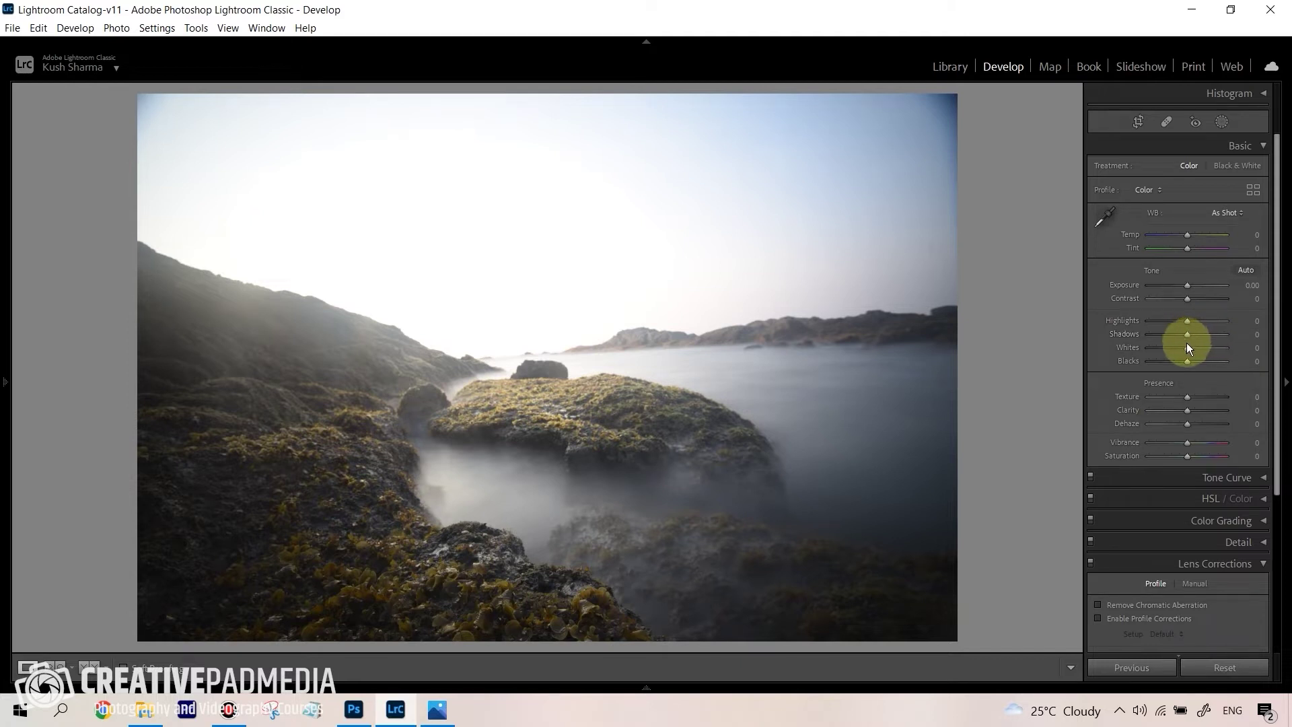
pyautogui.moveTo(1186, 335); pyautogui.dragTo(1212, 335)
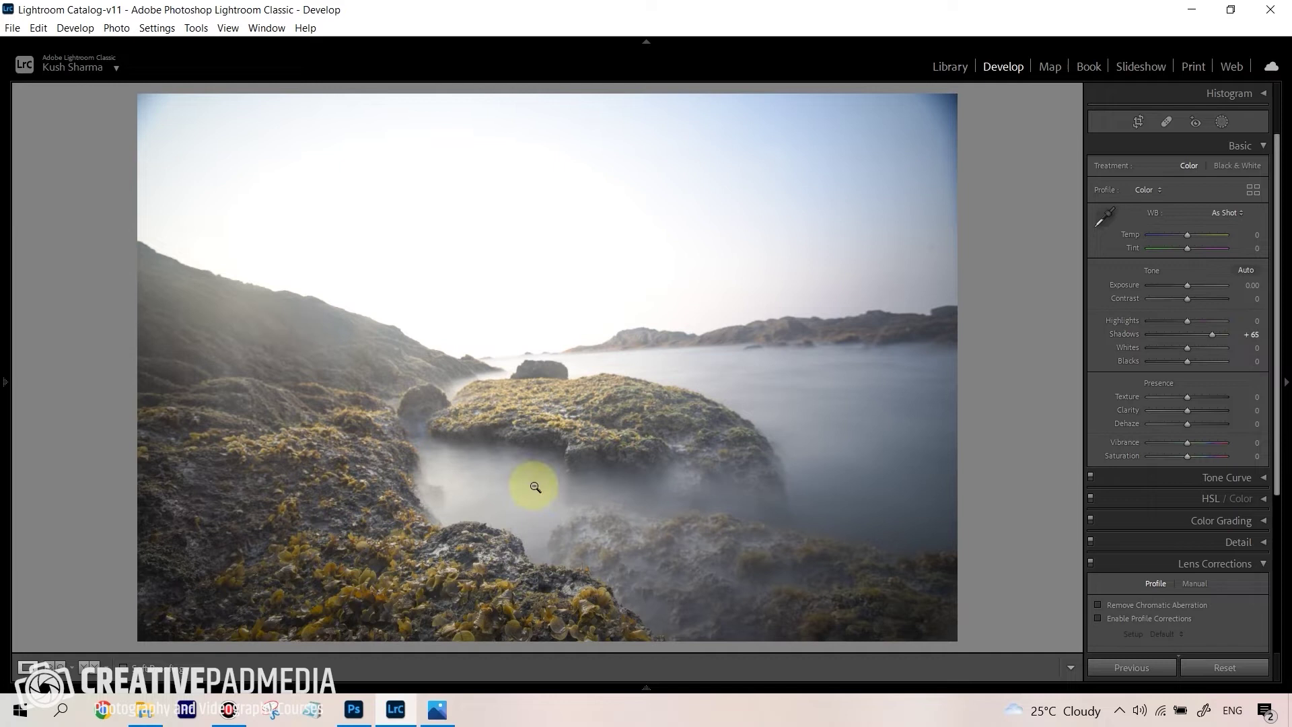
pyautogui.moveTo(1182, 324)
pyautogui.mouseDown()
pyautogui.moveTo(1152, 325)
pyautogui.moveTo(1164, 329)
pyautogui.mouseUp()
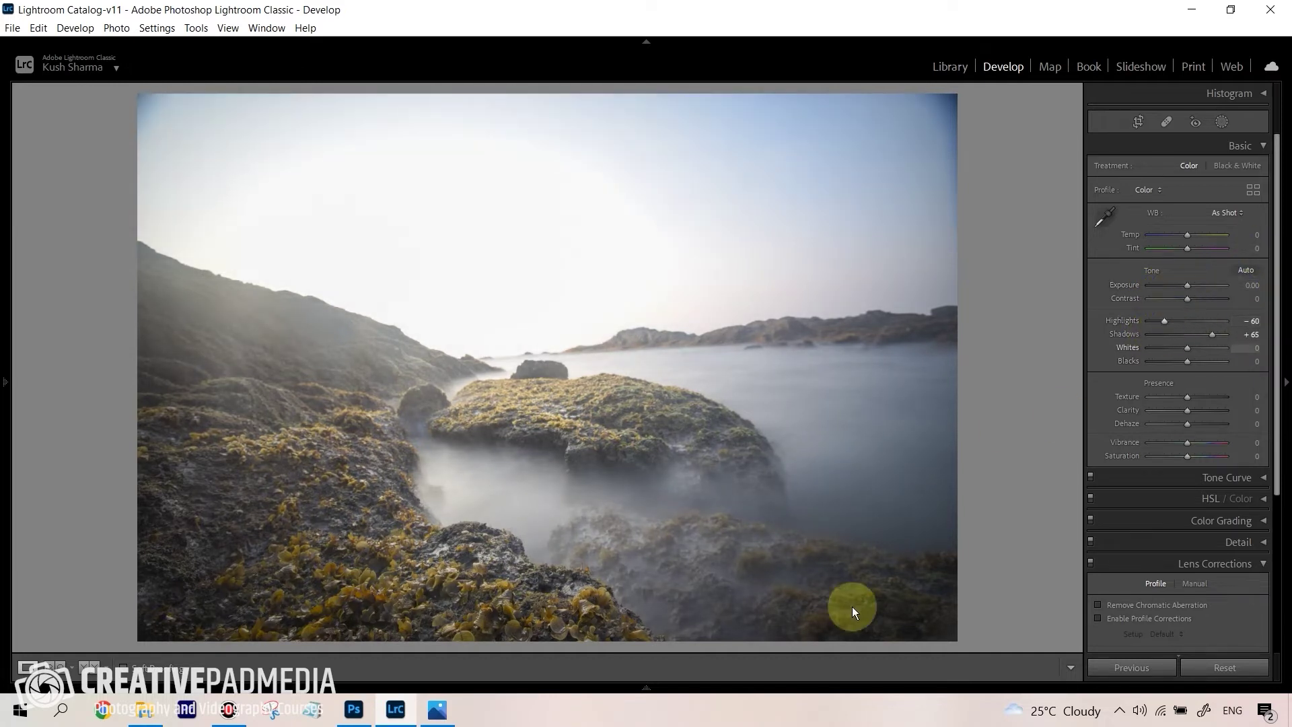
pyautogui.click(646, 687)
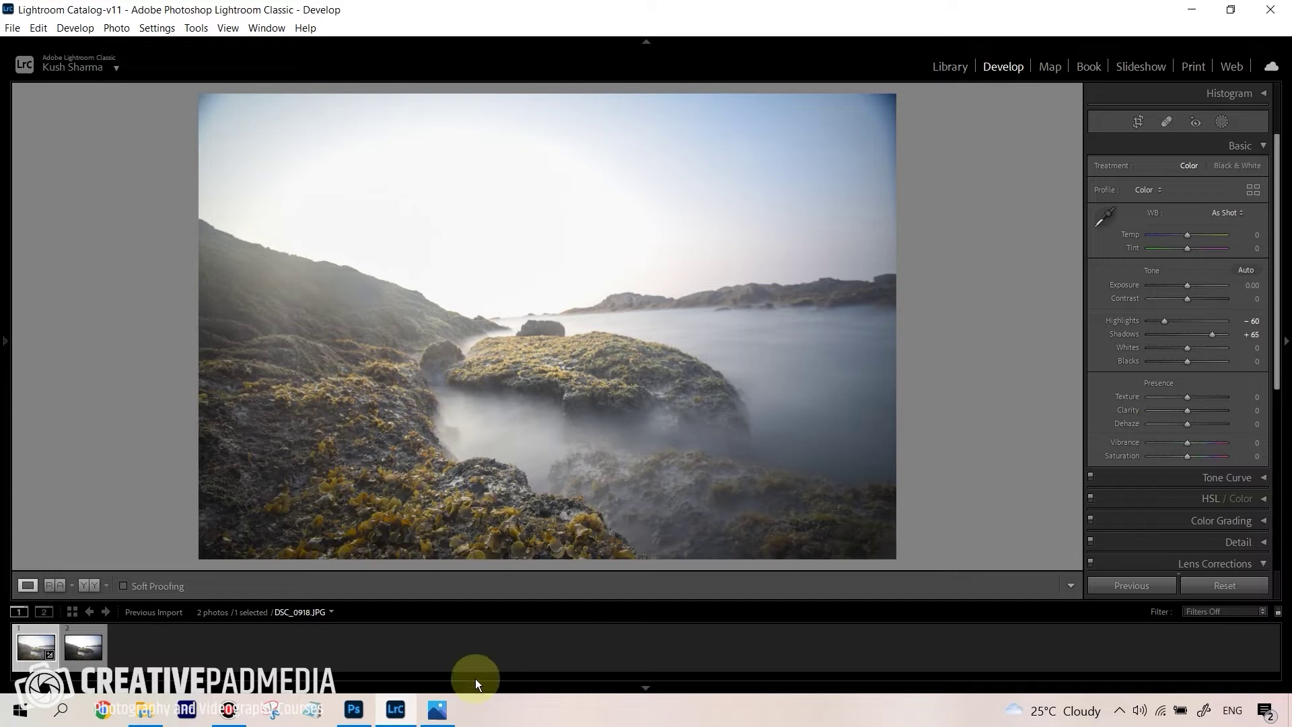
# Select both shots with DSC_0918.JPG as the source and sync its Basic settings to DSC_0919.JPG.
pyautogui.keyDown('ctrl'); pyautogui.click(83, 647); pyautogui.keyUp('ctrl')
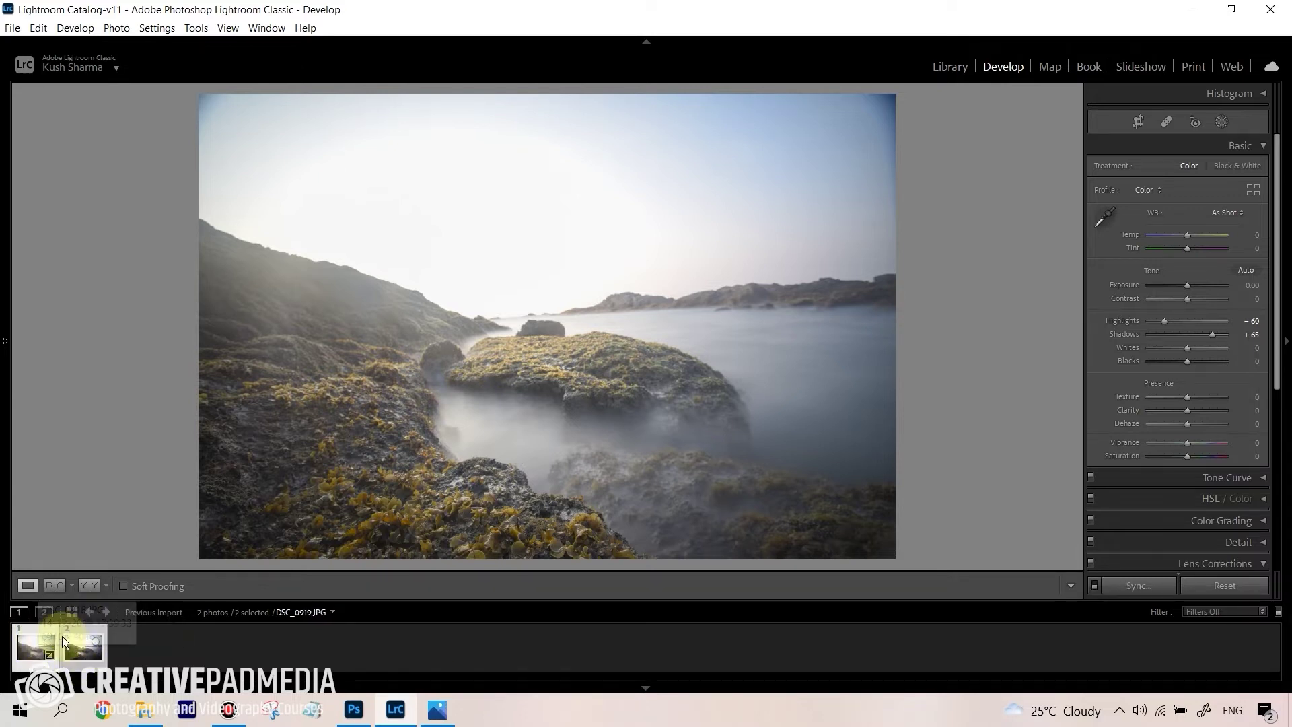
pyautogui.click(57, 652)
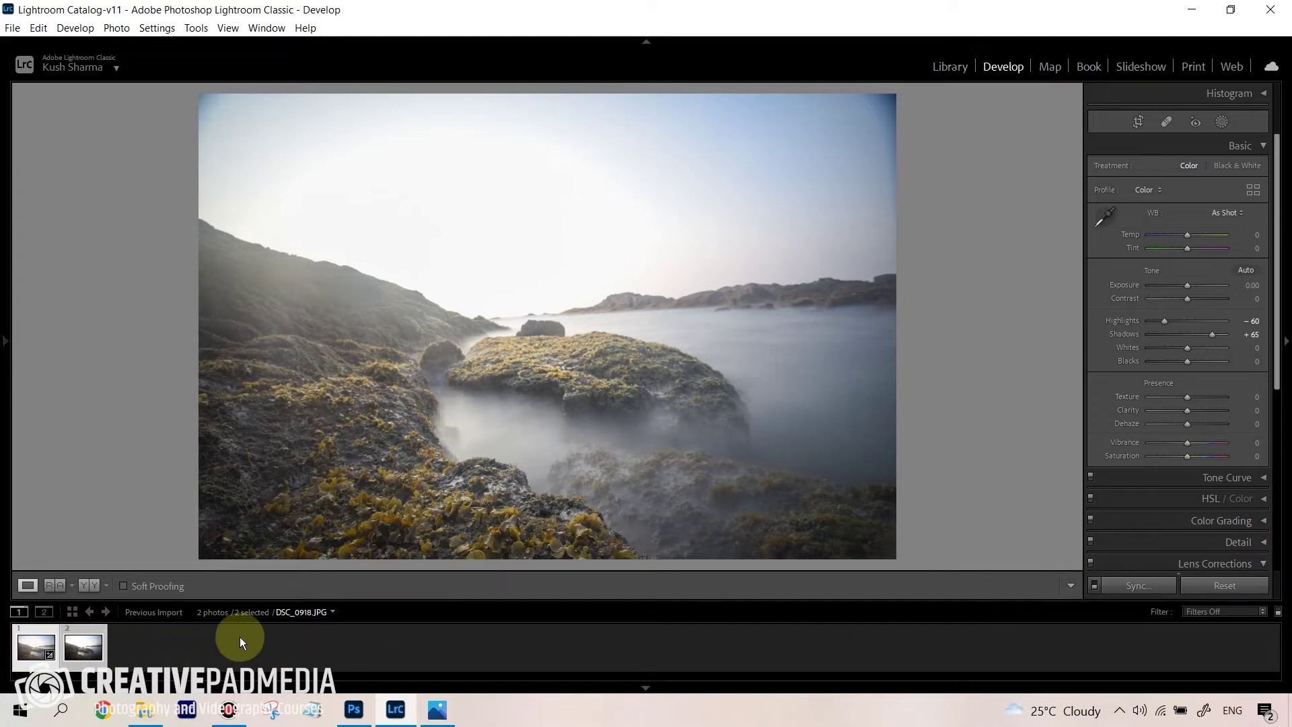
pyautogui.click(1149, 586)
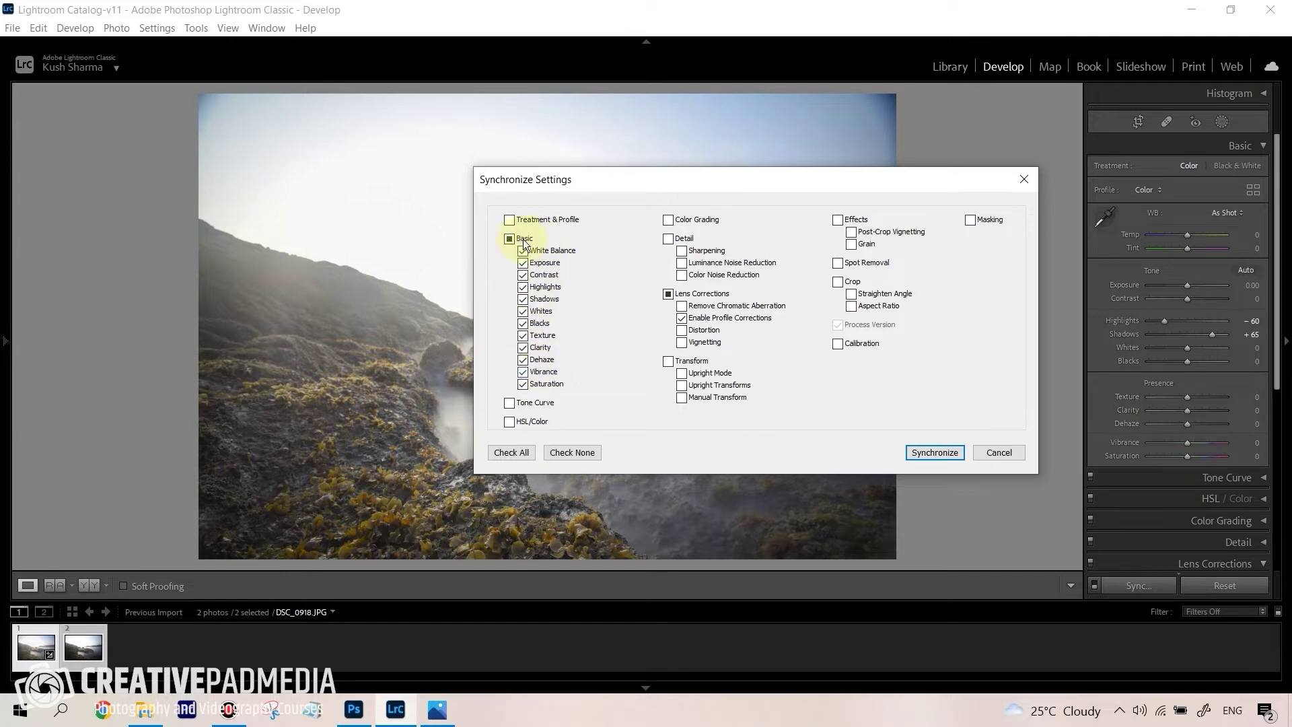
pyautogui.click(936, 453)
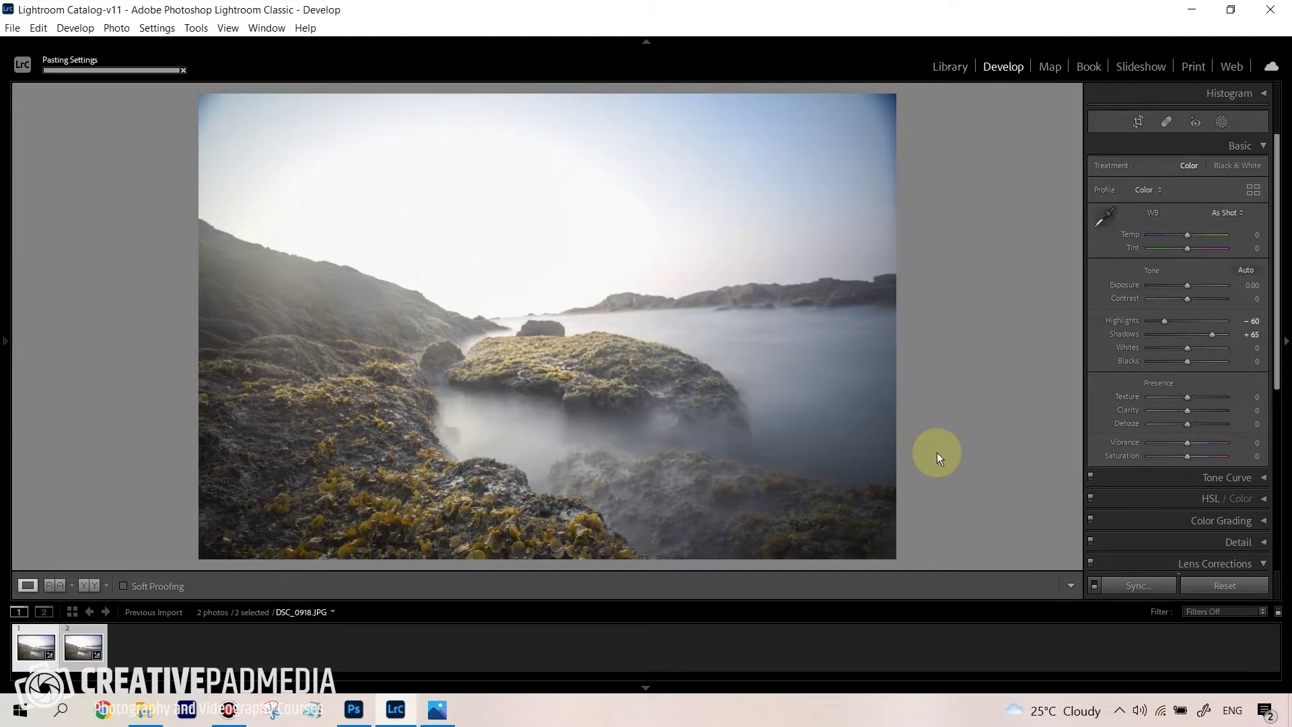
# Compare DSC_0919.JPG against DSC_0918.JPG to confirm matching Highlights -60 and Shadows +65.
pyautogui.click(84, 647)
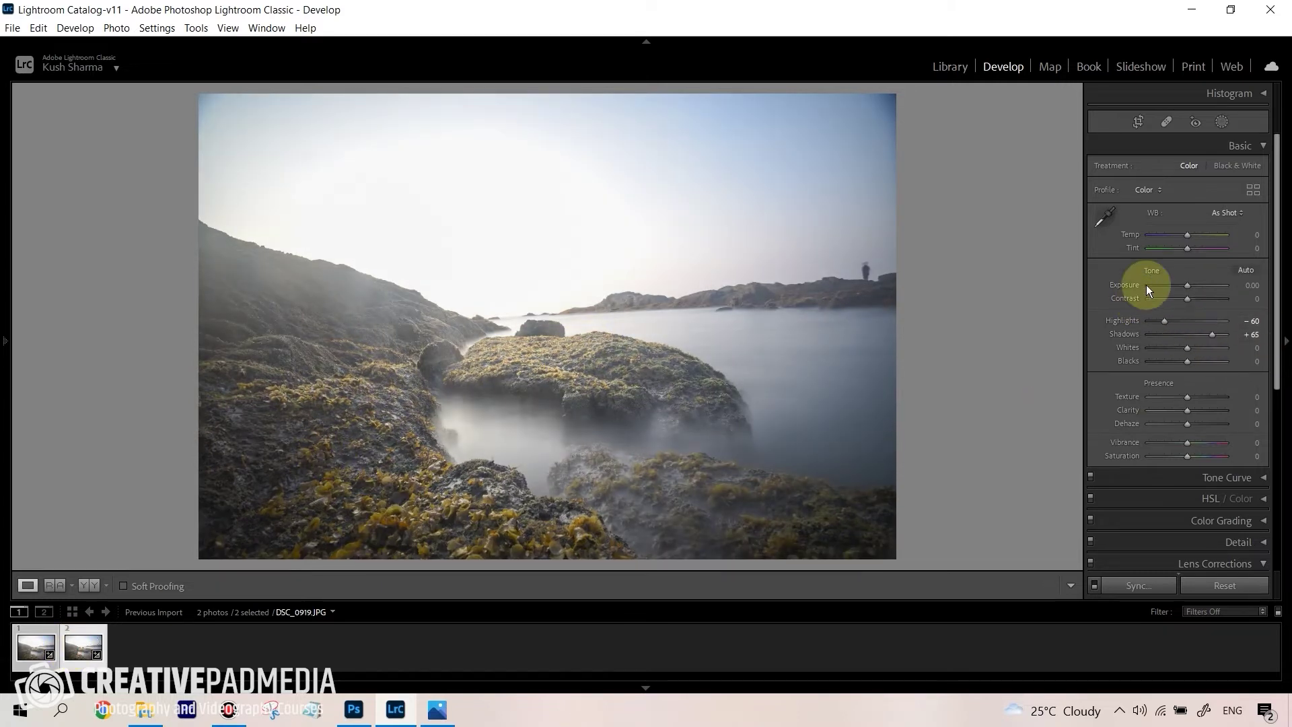
pyautogui.click(33, 640)
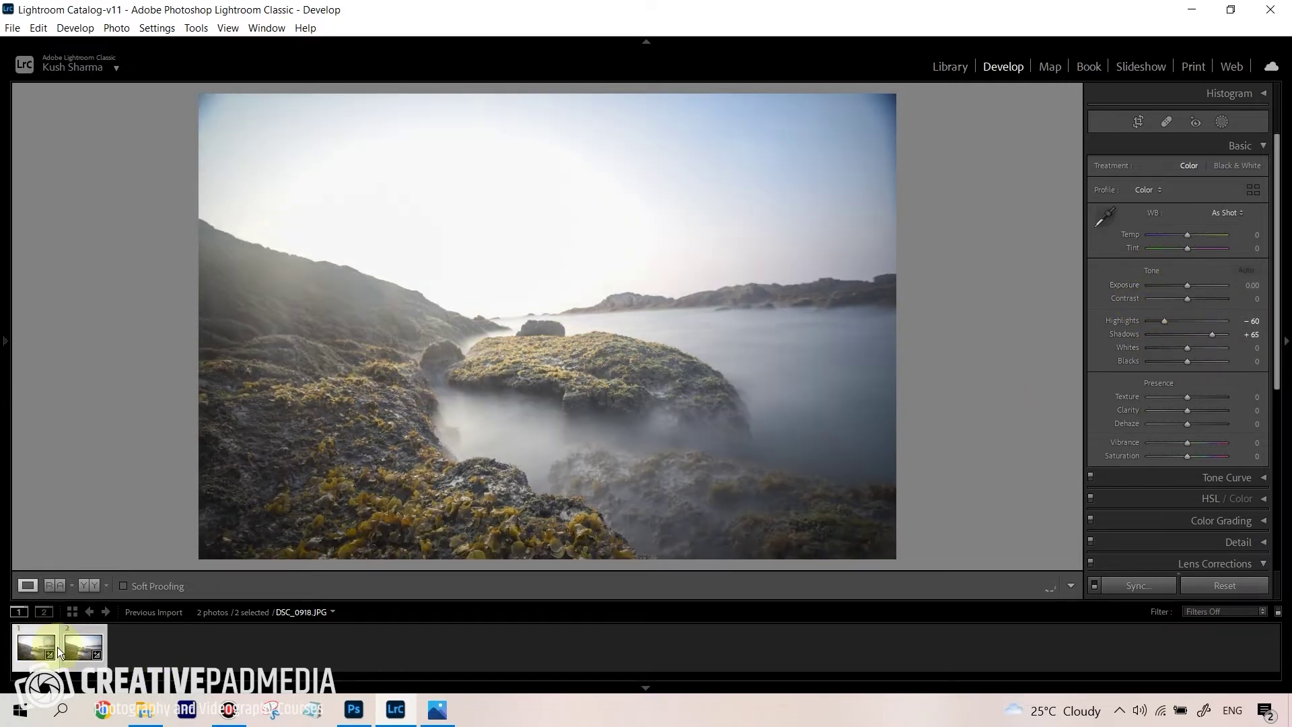
pyautogui.click(76, 643)
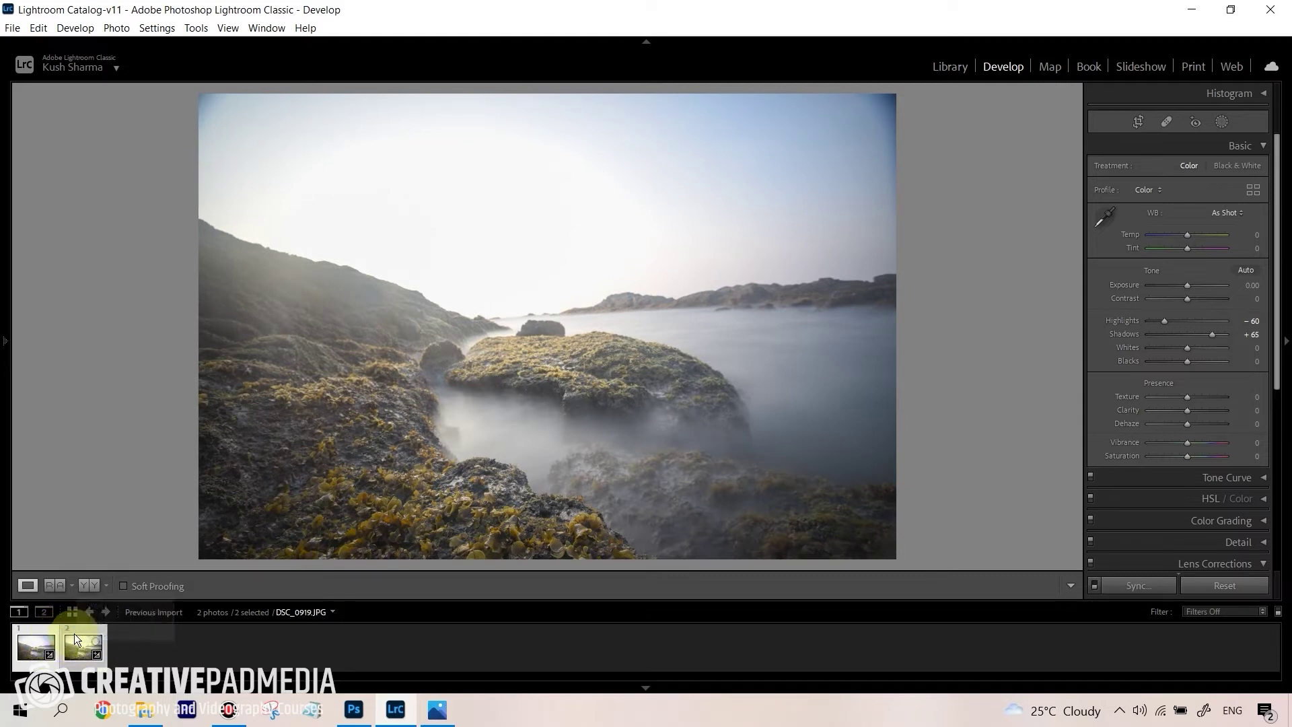
pyautogui.press('ctrl')
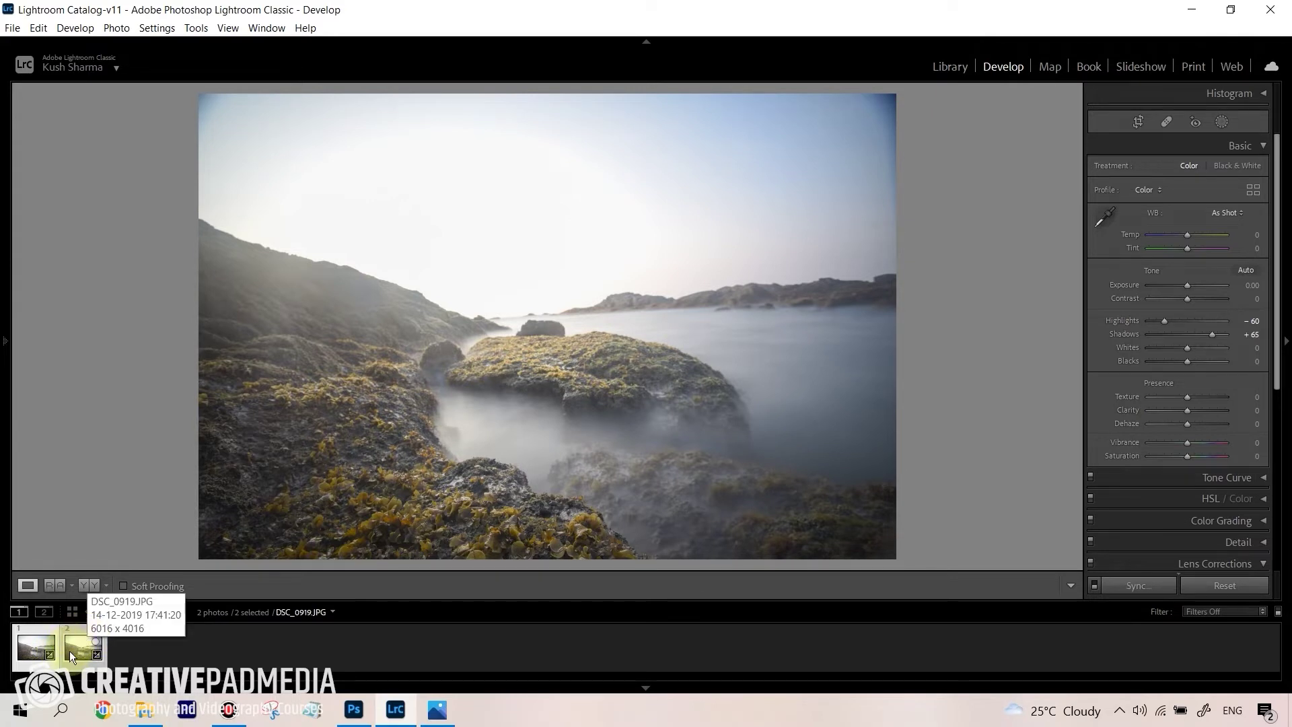
# Send both selected shots to Photoshop with Edit In > Open as Layers in Photoshop.
pyautogui.rightClick(74, 646)
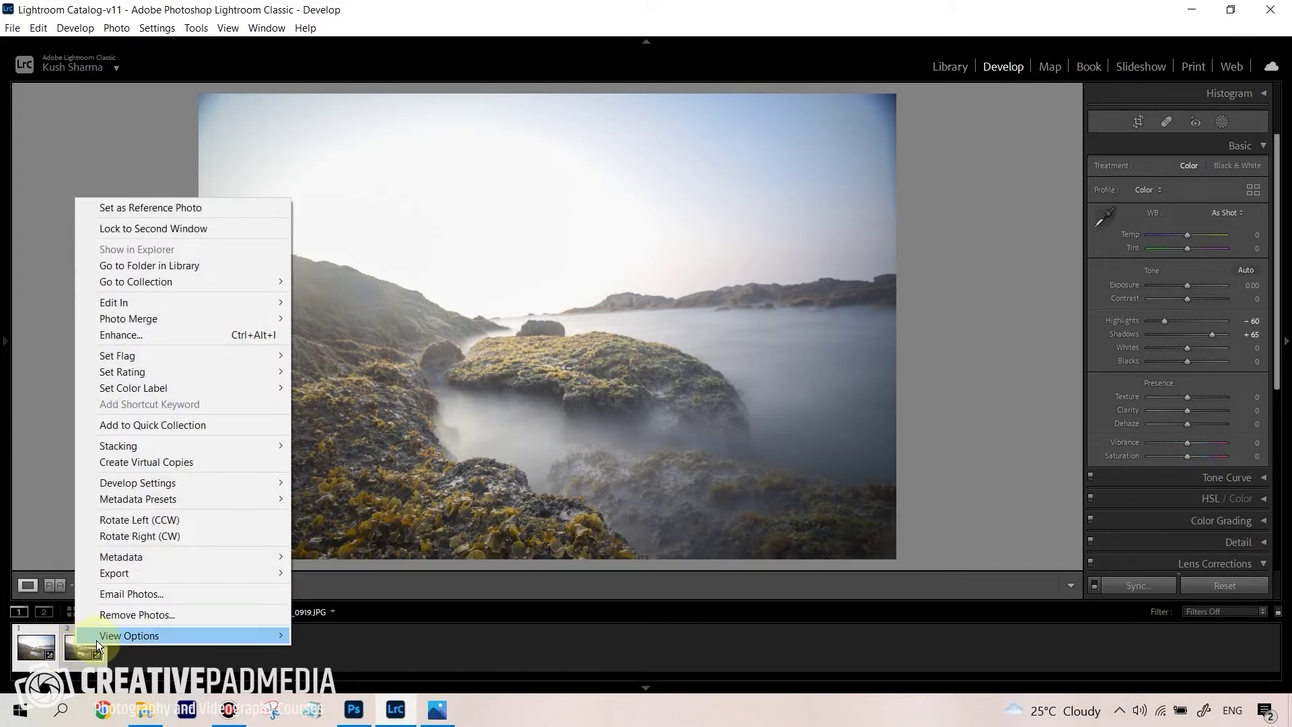
pyautogui.moveTo(112, 634)
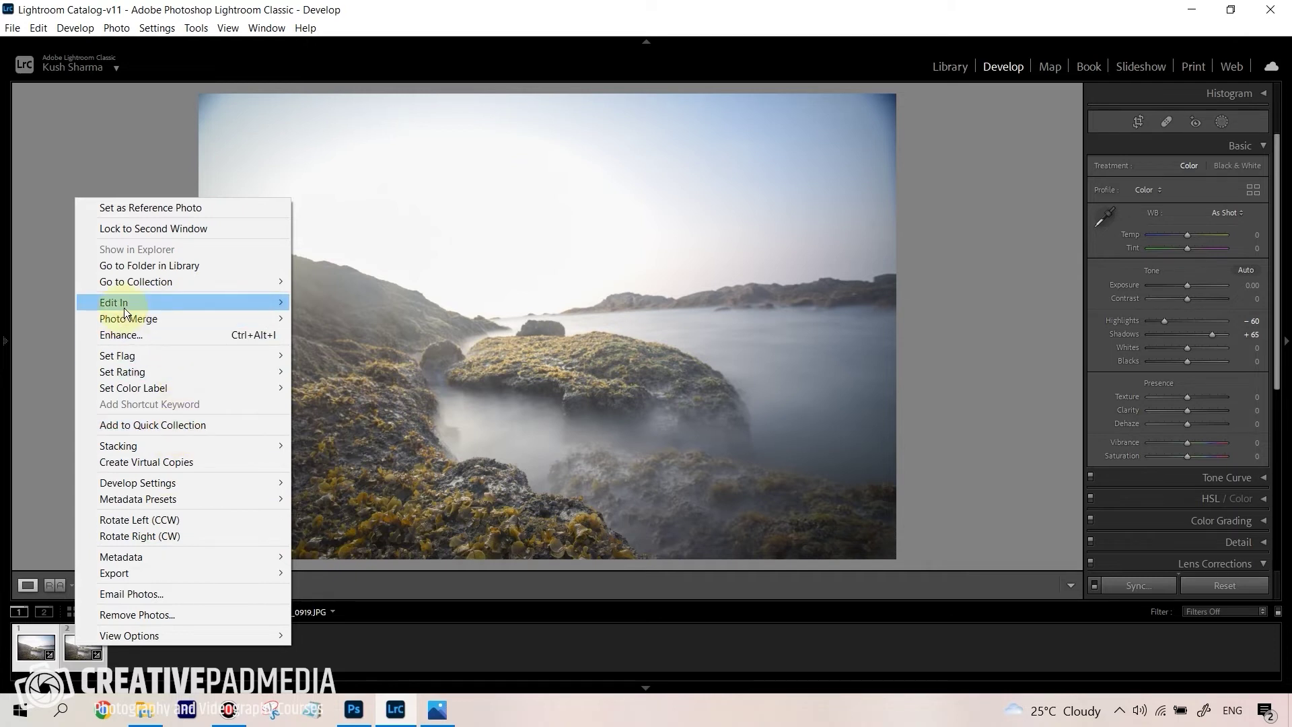
pyautogui.moveTo(135, 311)
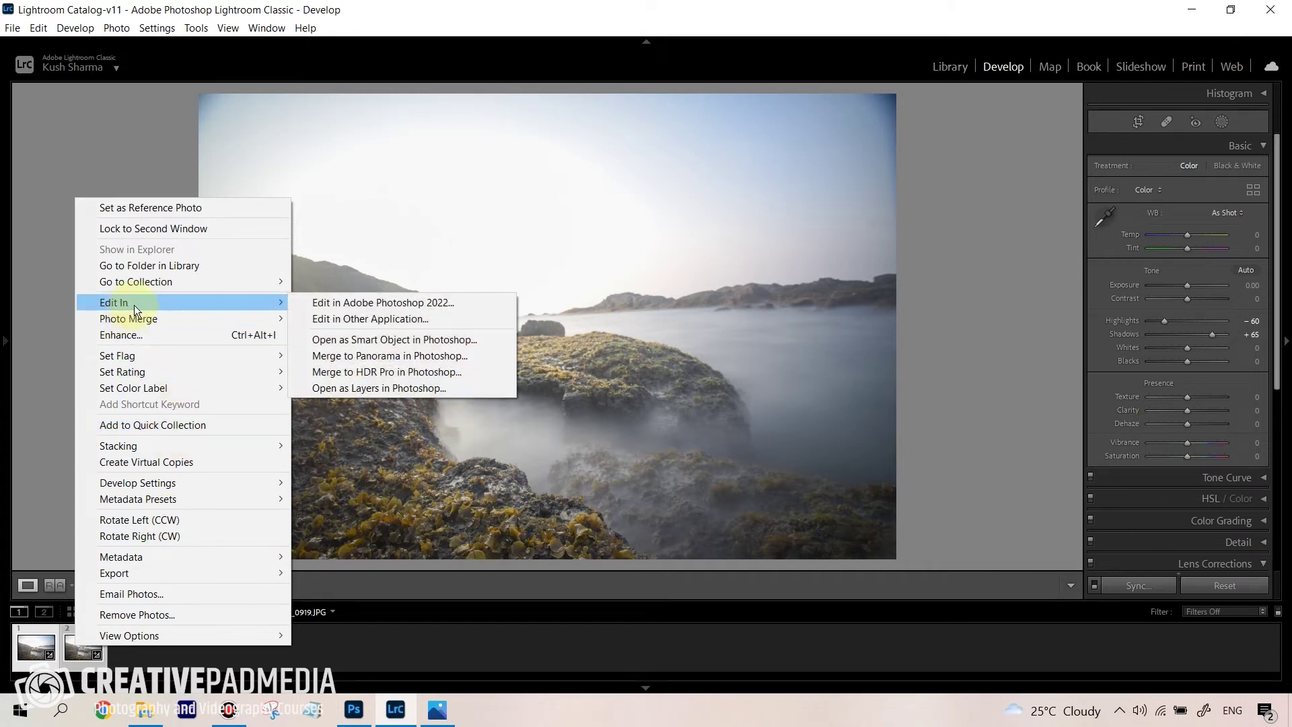
pyautogui.click(368, 389)
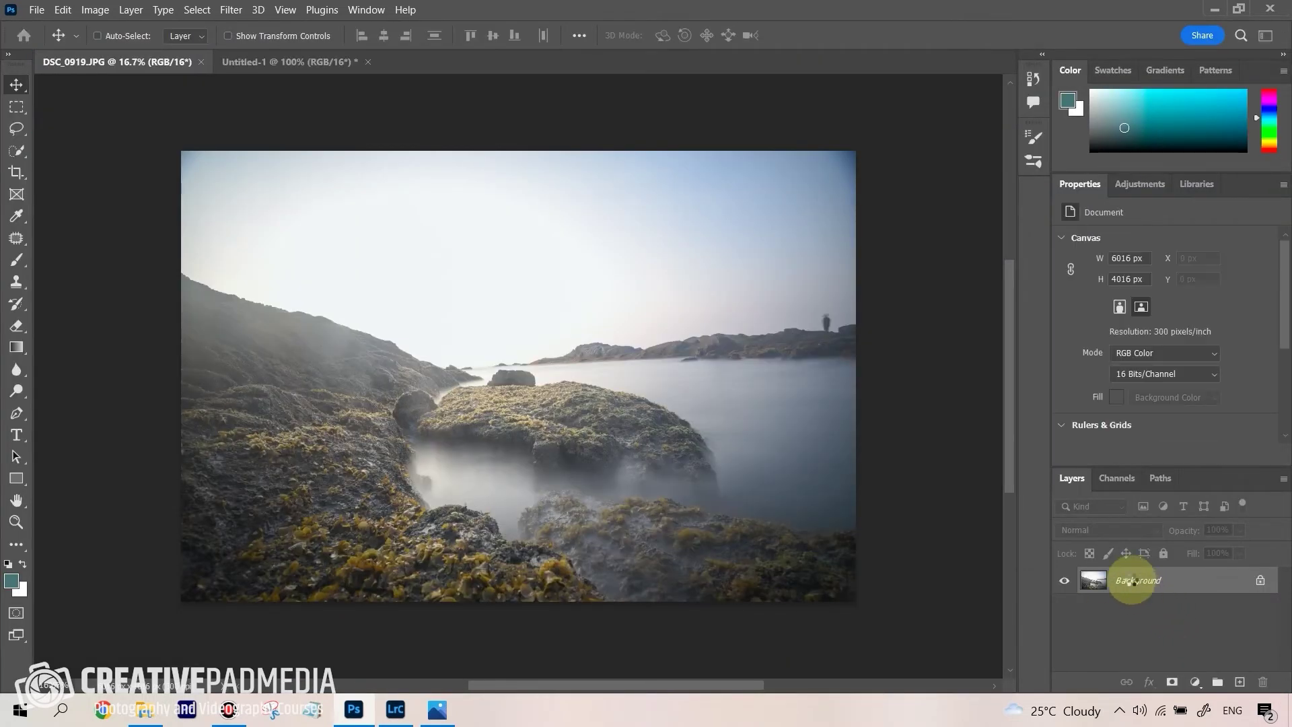
# Unlock the background and select both DSC_0918.JPG and DSC_0919.JPG layers, zooming in slightly.
pyautogui.doubleClick(1132, 580)
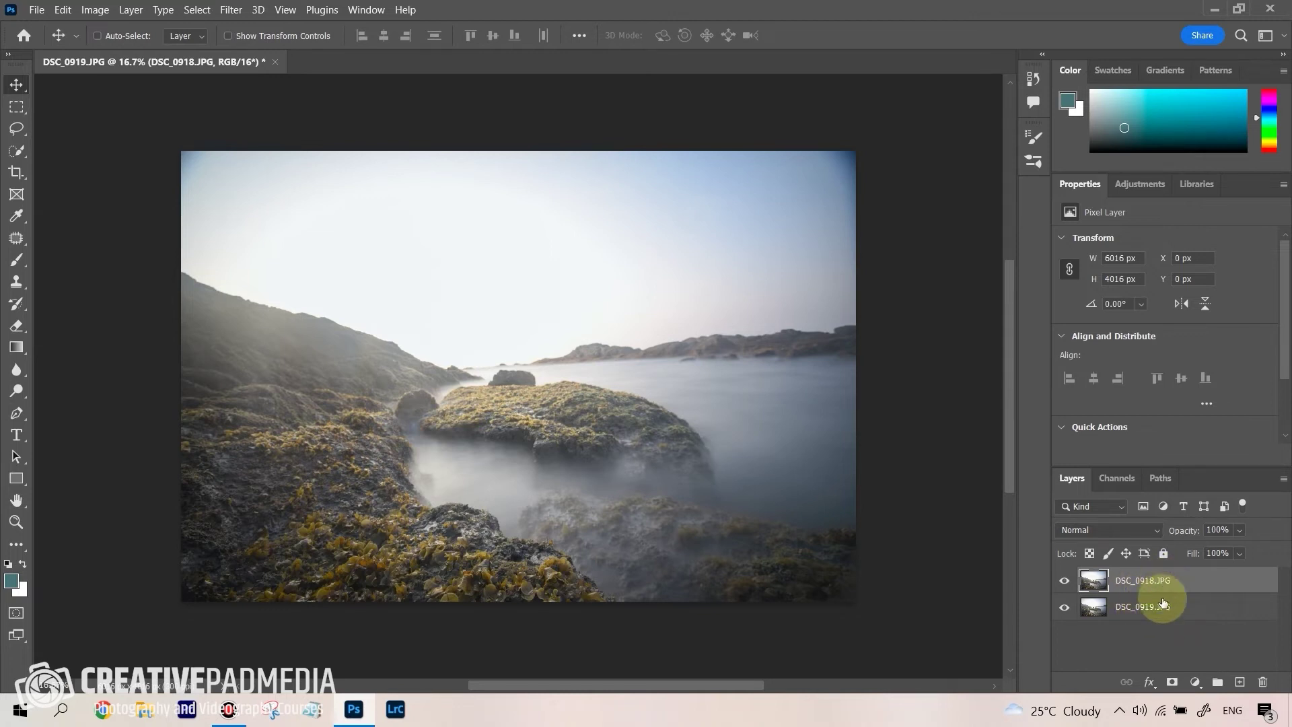
pyautogui.press('ctrl')
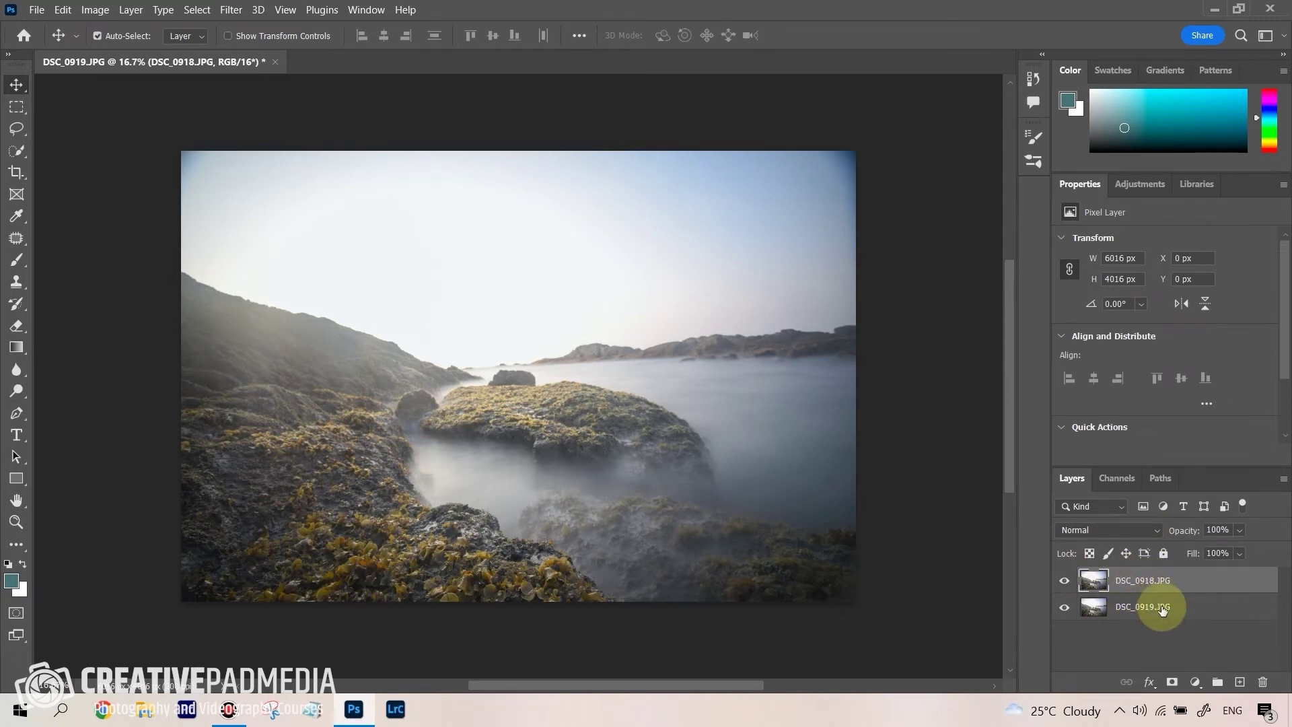
pyautogui.keyDown('ctrl'); pyautogui.click(1162, 609); pyautogui.keyUp('ctrl')
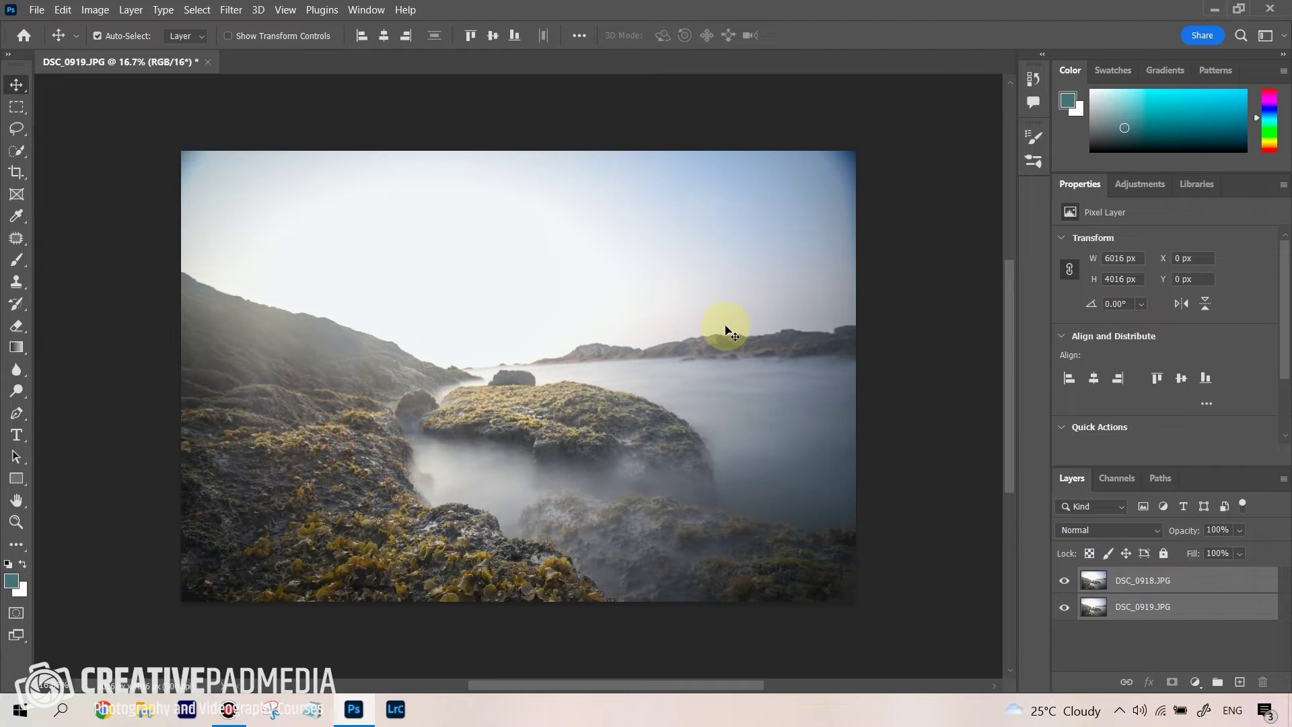
pyautogui.hotkey('ctrl', '+')
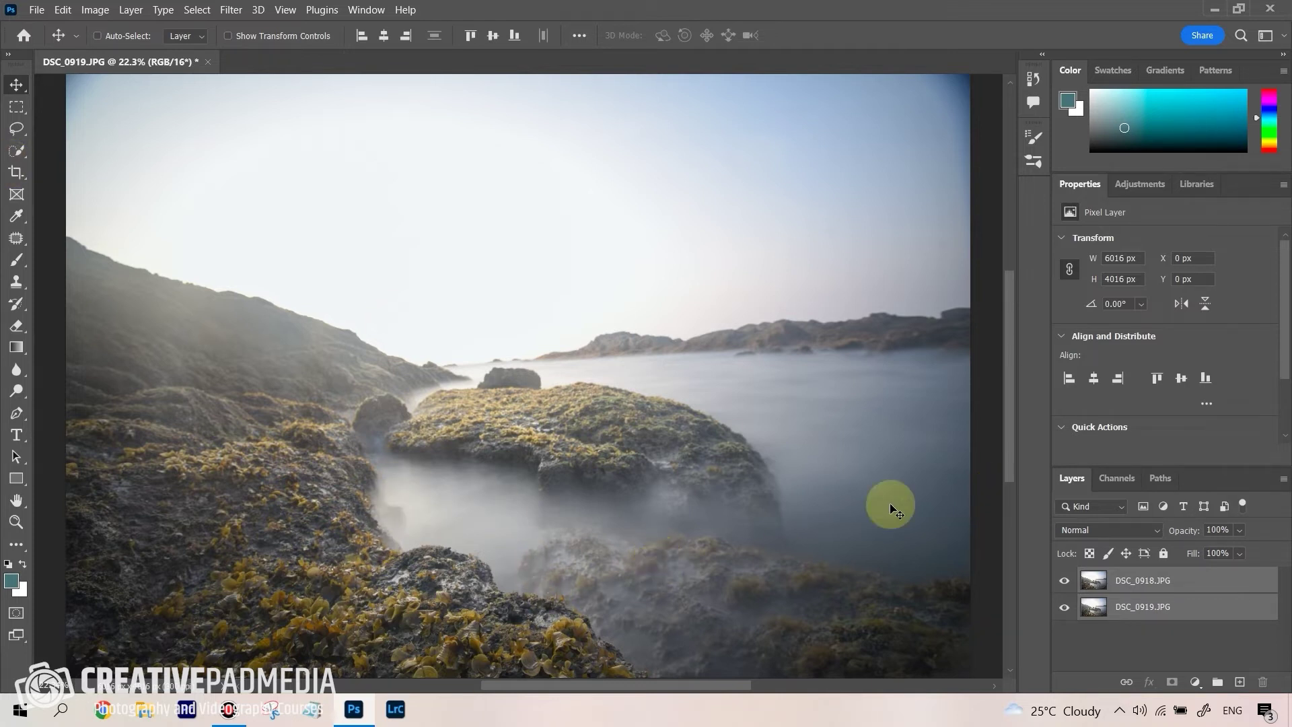
pyautogui.click(62, 10)
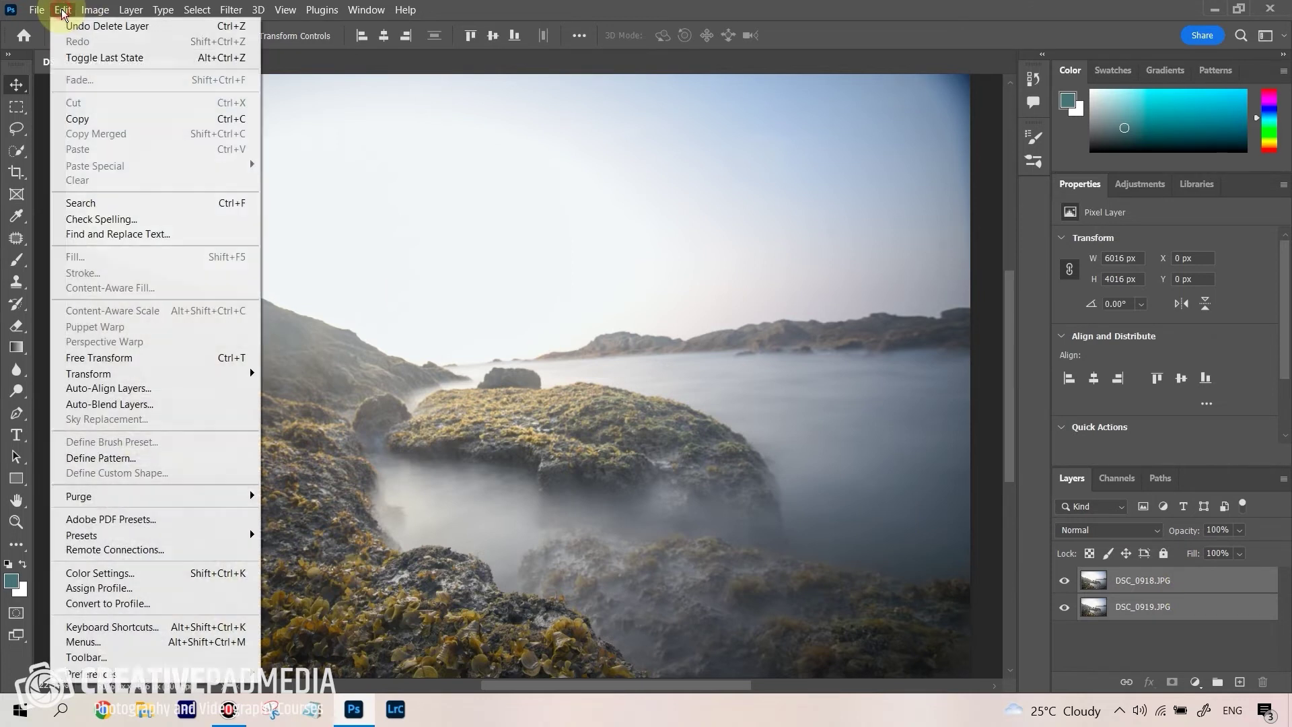
# Auto-align the two layers with Auto projection, then zoom out to view the result.
pyautogui.click(118, 391)
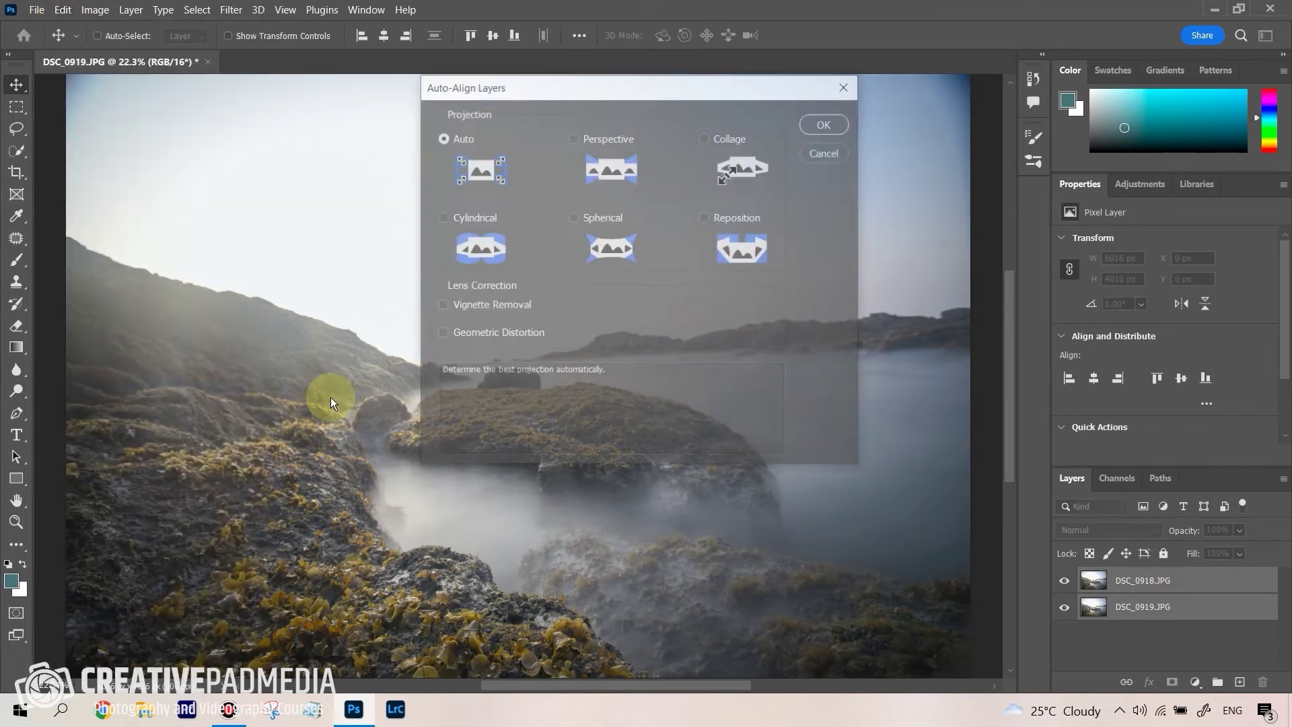
pyautogui.click(826, 122)
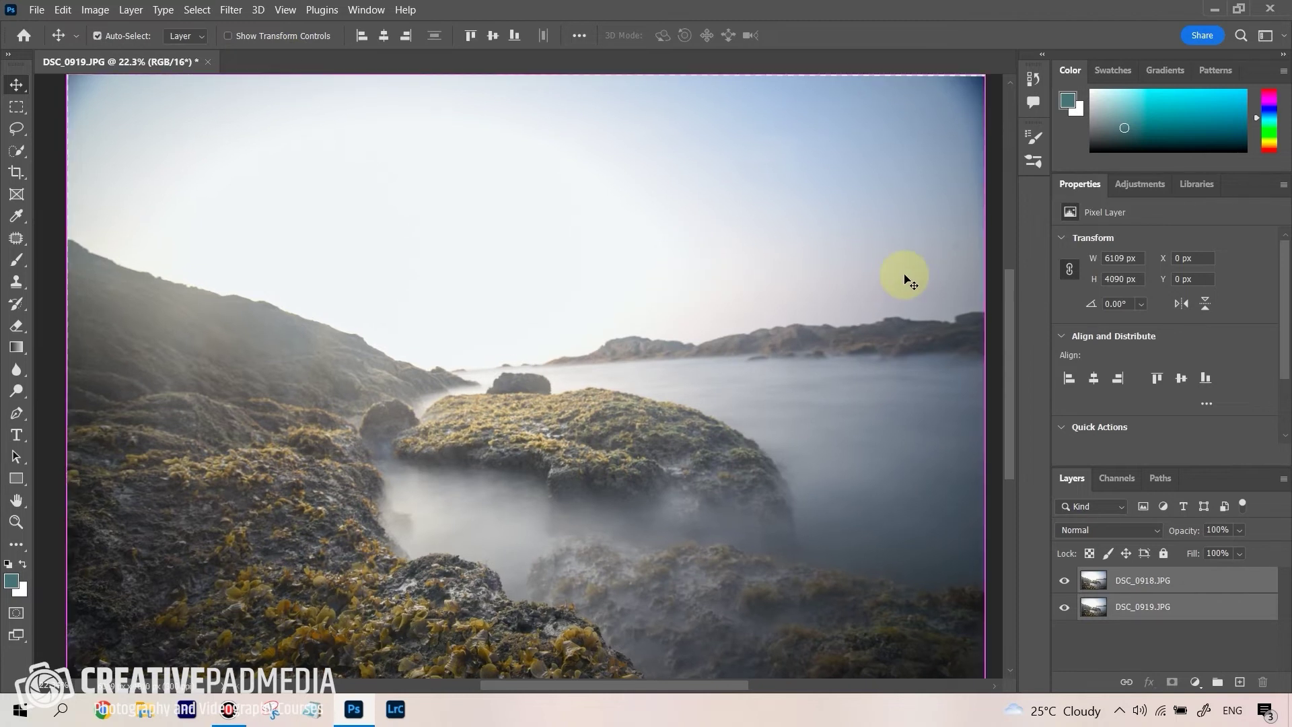
pyautogui.hotkey('ctrl', '-')
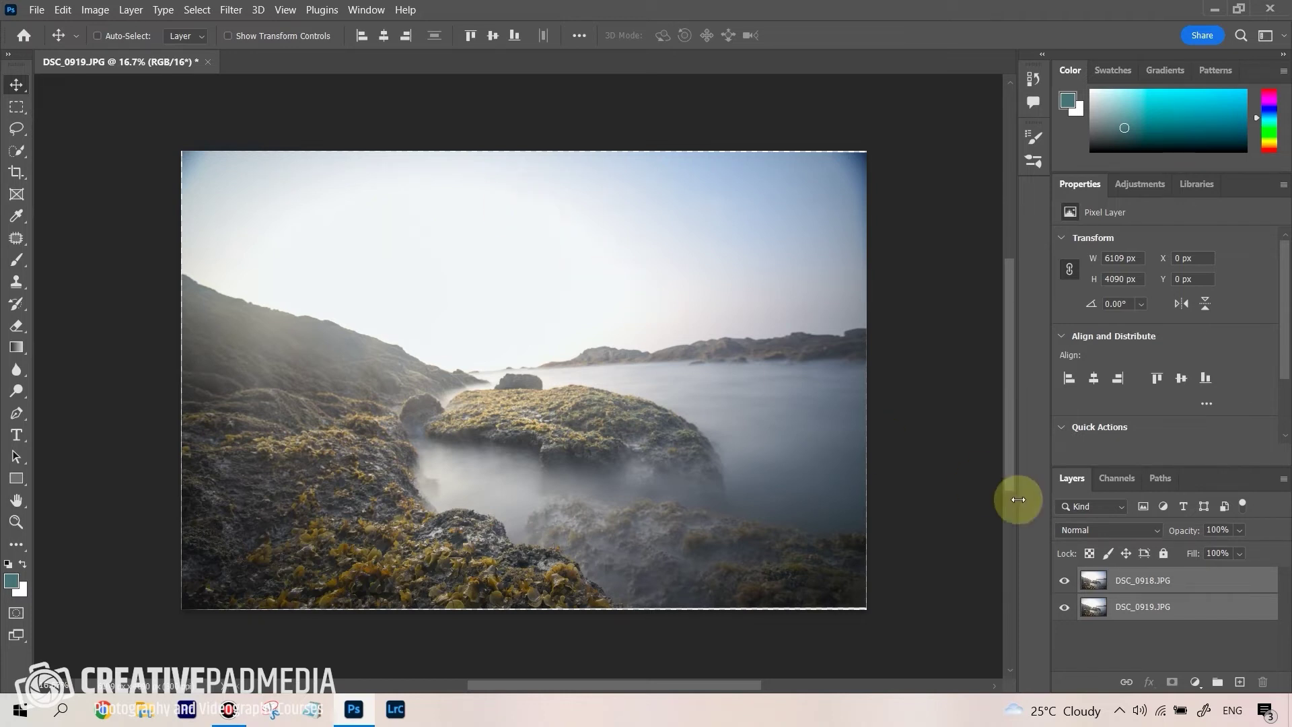
# Fit the image to the window and open Auto-Blend Layers set to Stack Images with Seamless Tones and Content Aware Fill.
pyautogui.press('ctrl')
pyautogui.hotkey('ctrl', '0')
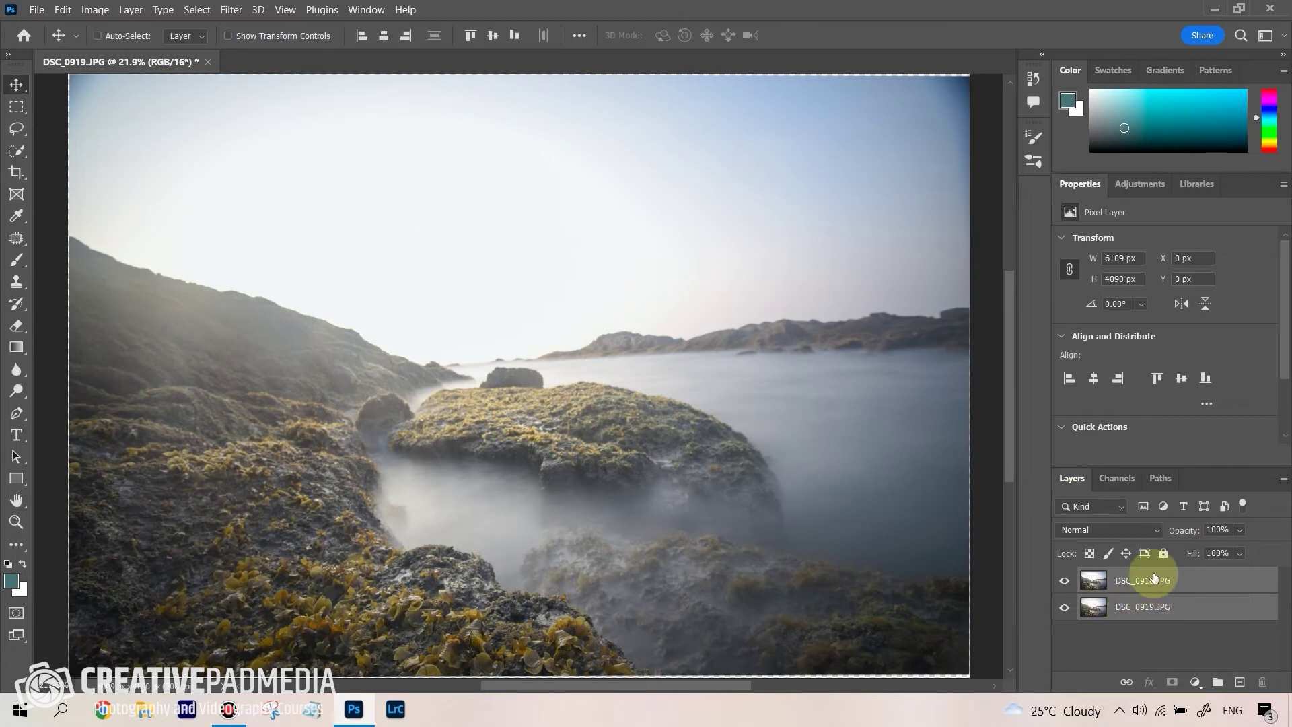
pyautogui.click(62, 12)
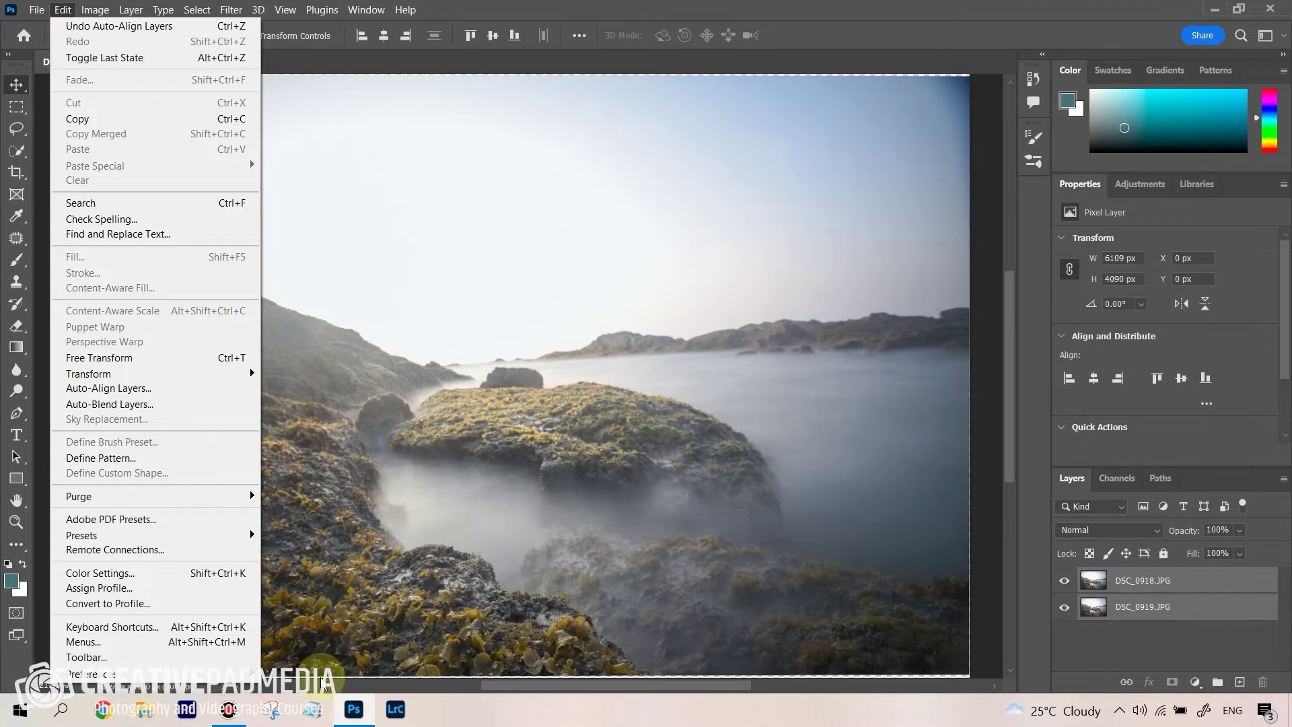
pyautogui.click(114, 407)
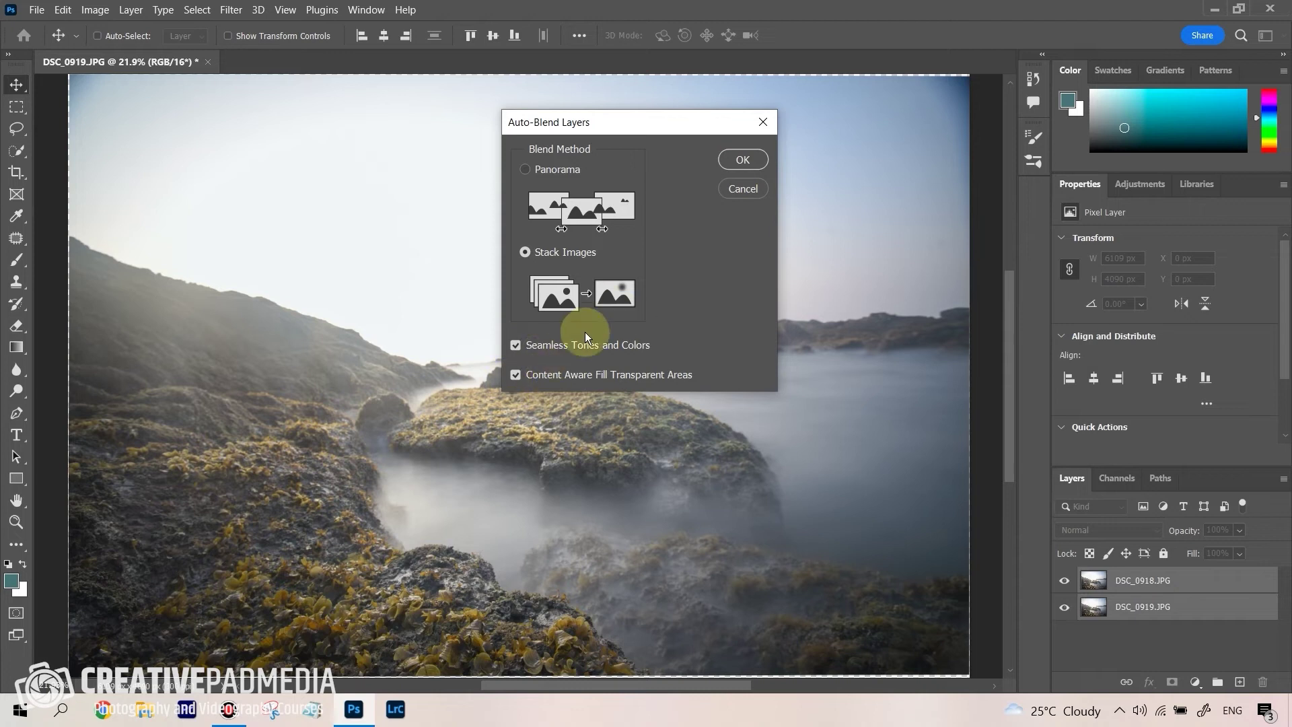
# Run the stacked auto-blend, deselect, and select the DSC_0919.JPG layer.
pyautogui.click(744, 160)
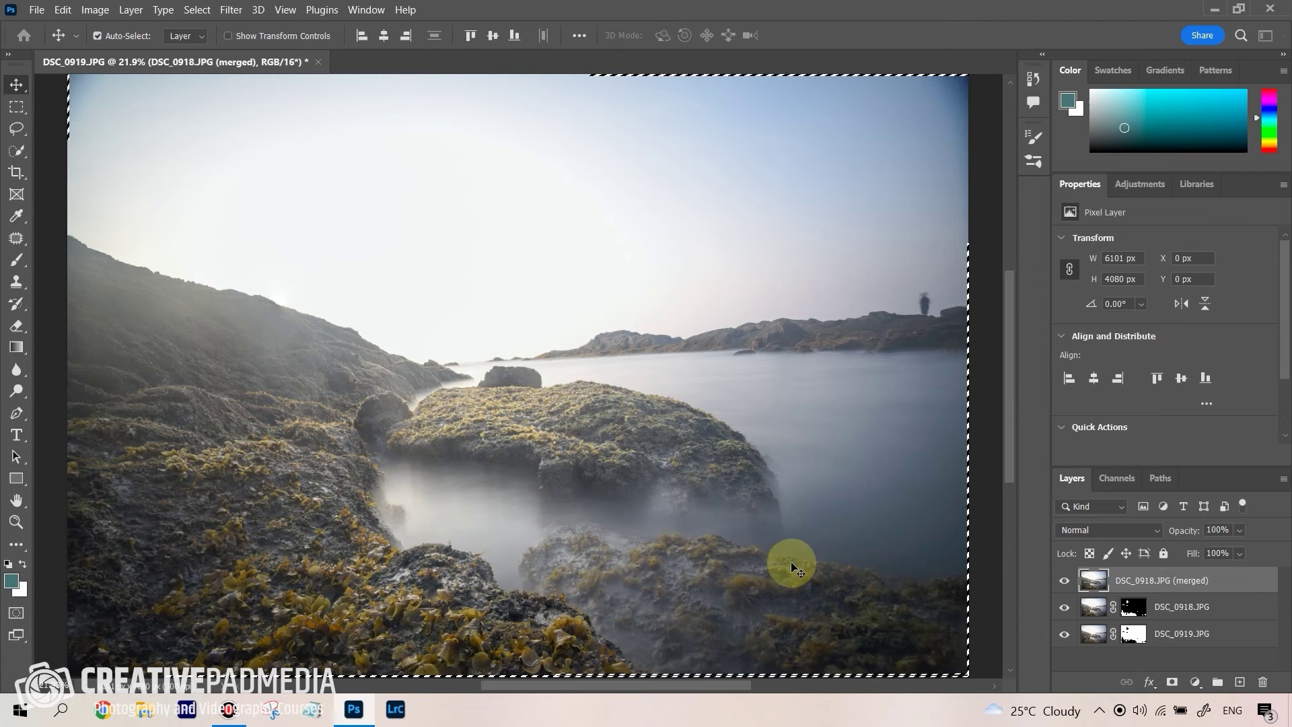
pyautogui.hotkey('ctrl', 'd')
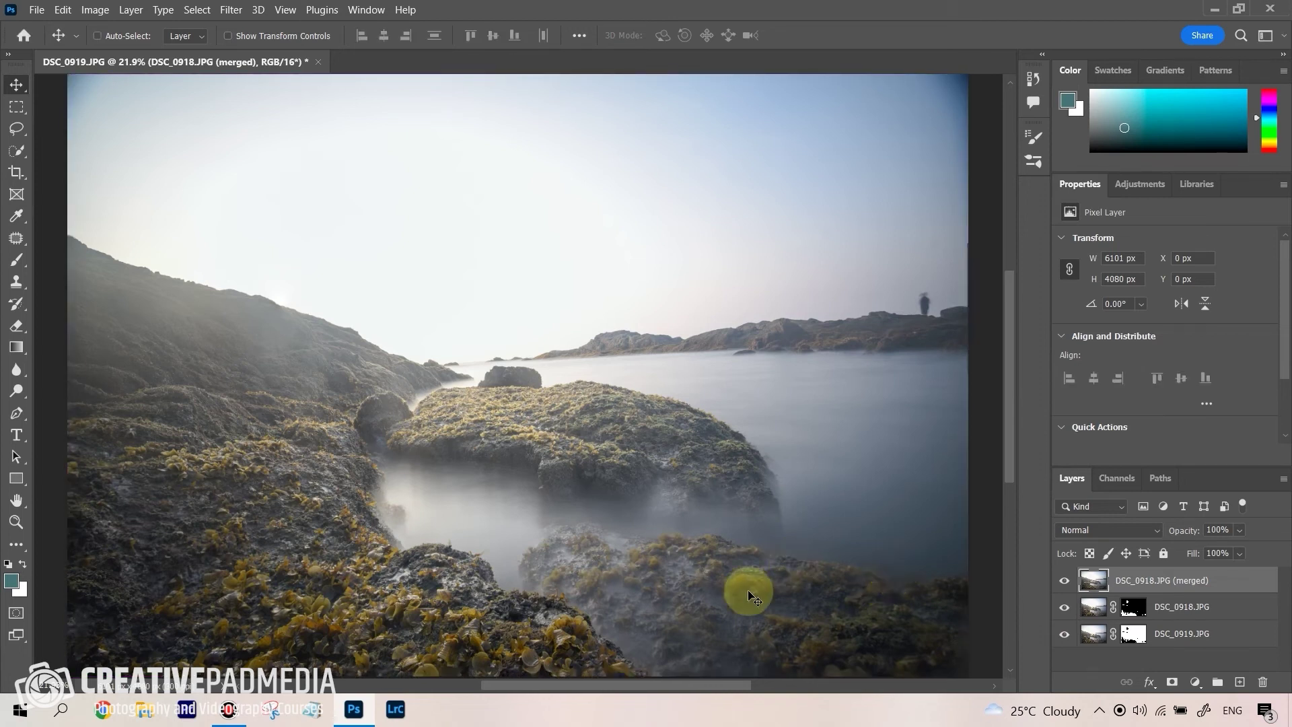
pyautogui.click(1206, 642)
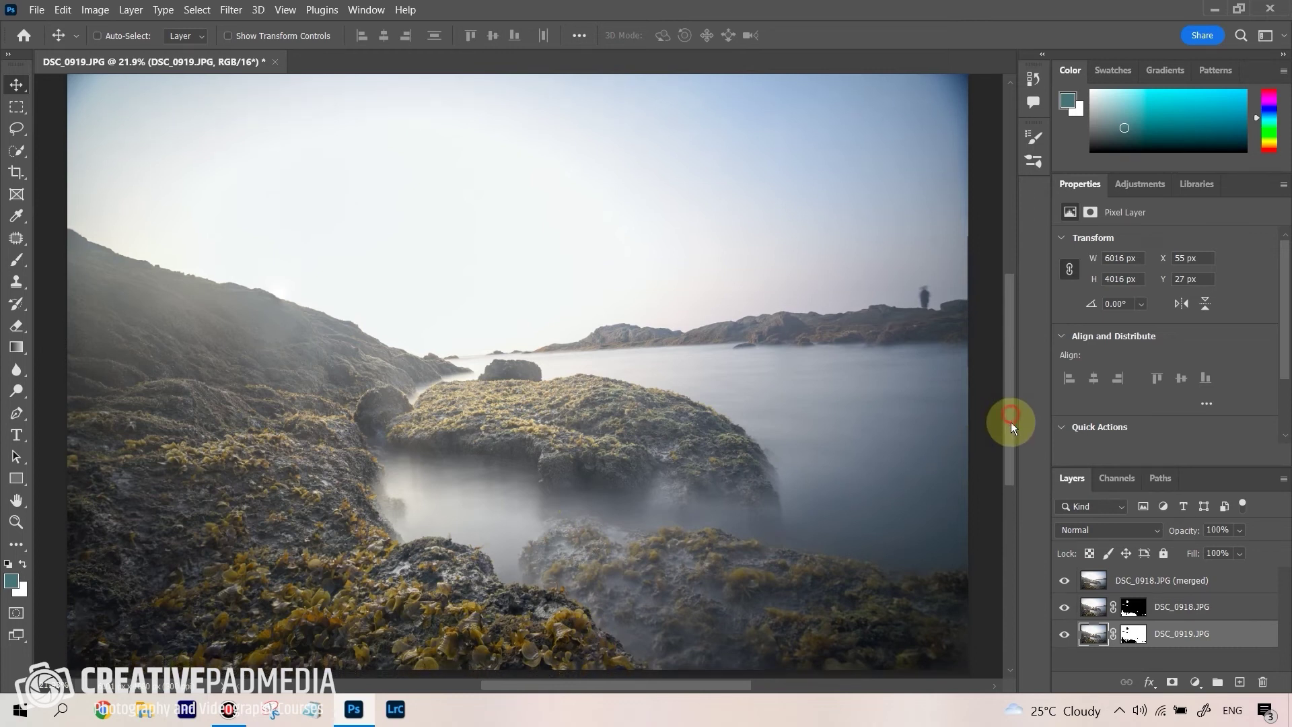
pyautogui.scroll(-2, 1011, 424)
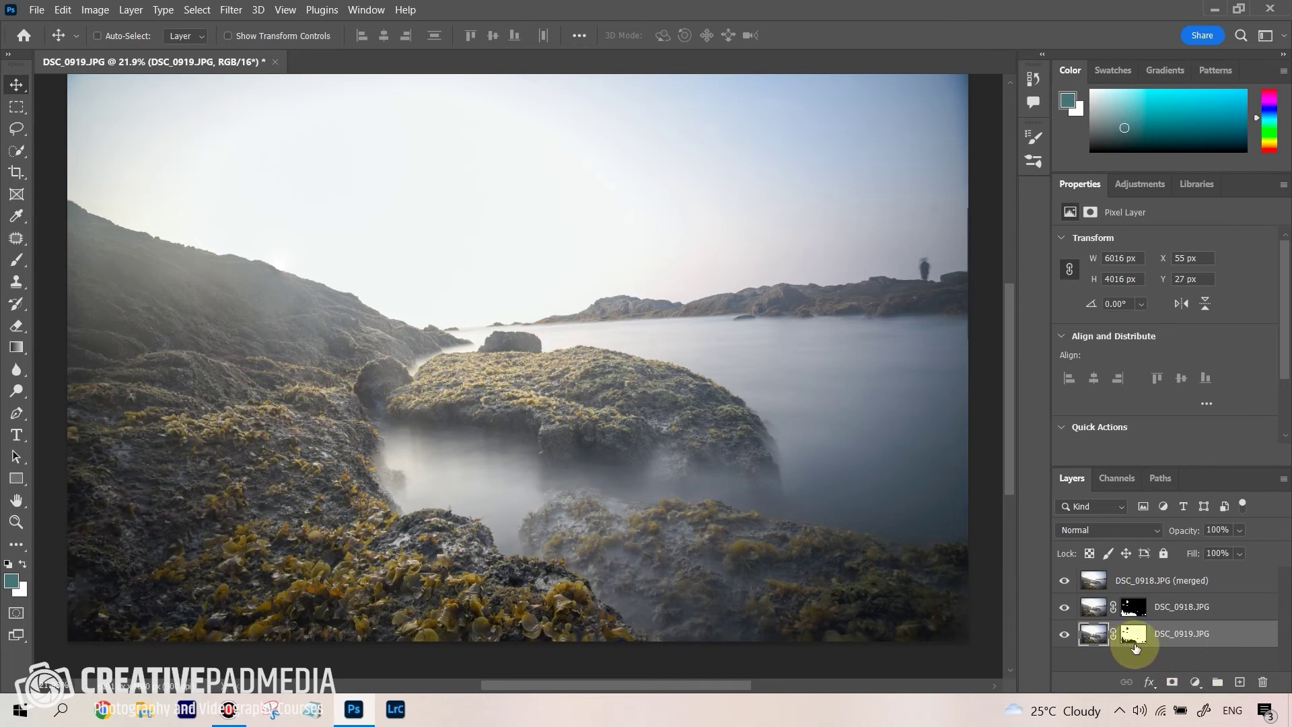
pyautogui.click(1178, 612)
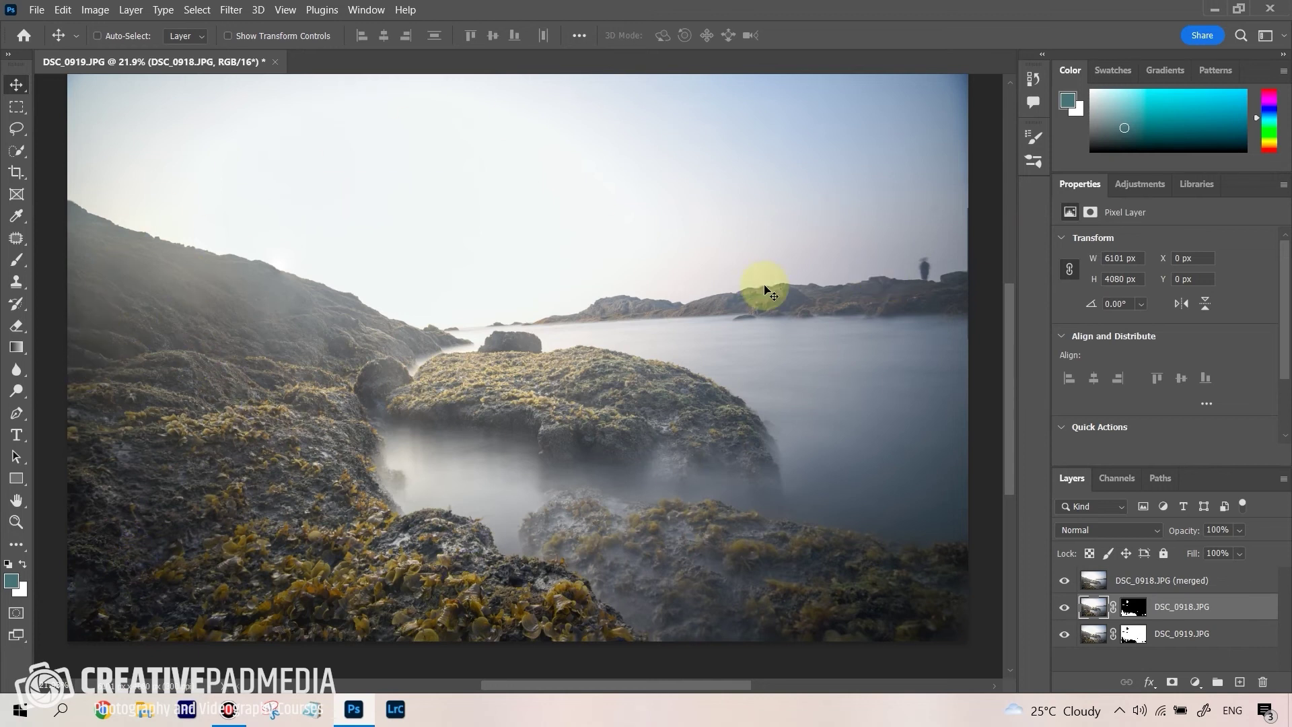
pyautogui.click(1181, 575)
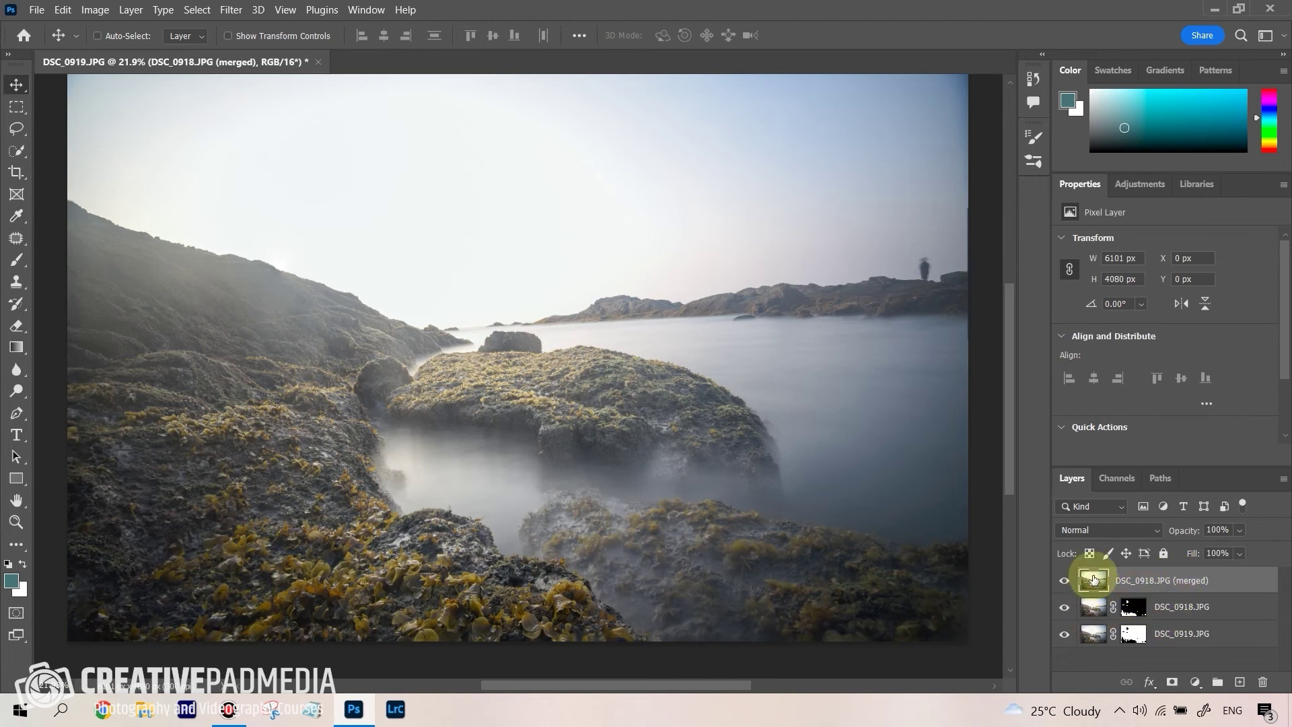
pyautogui.hotkey('ctrl', '+')
pyautogui.hotkey('ctrl', '+')
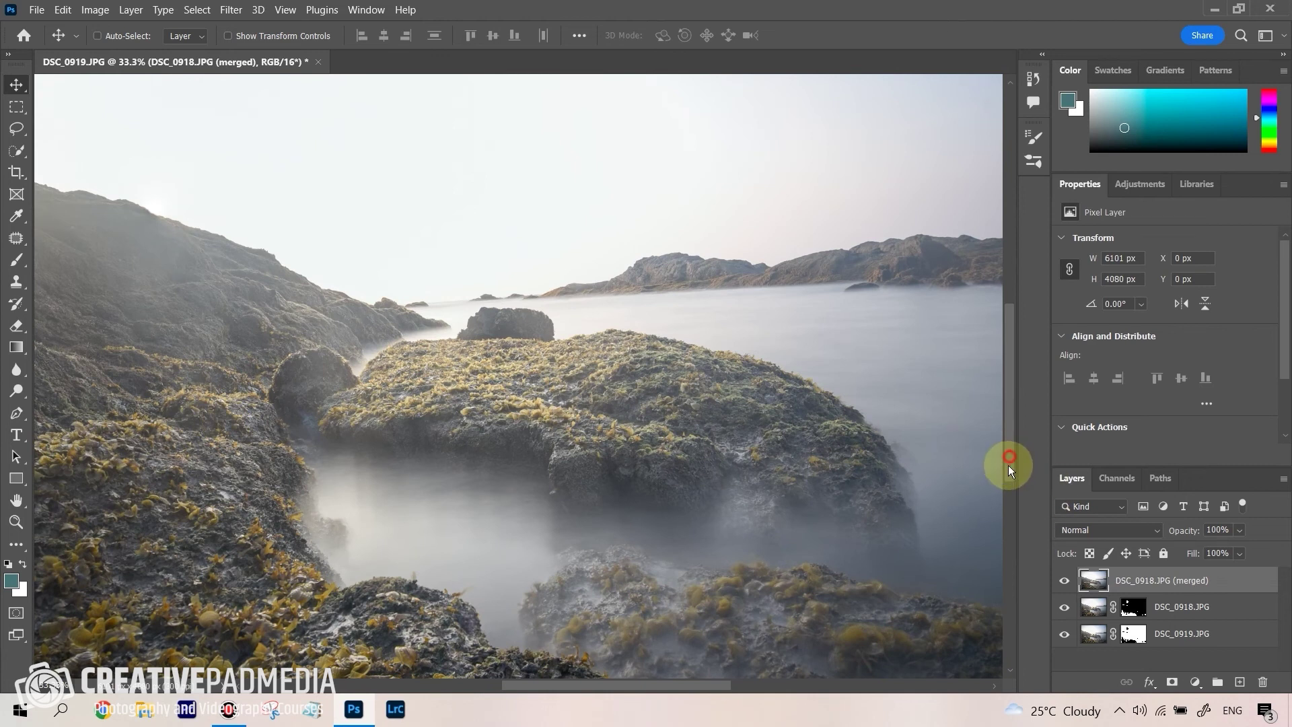
pyautogui.moveTo(1008, 466); pyautogui.dragTo(1006, 518)
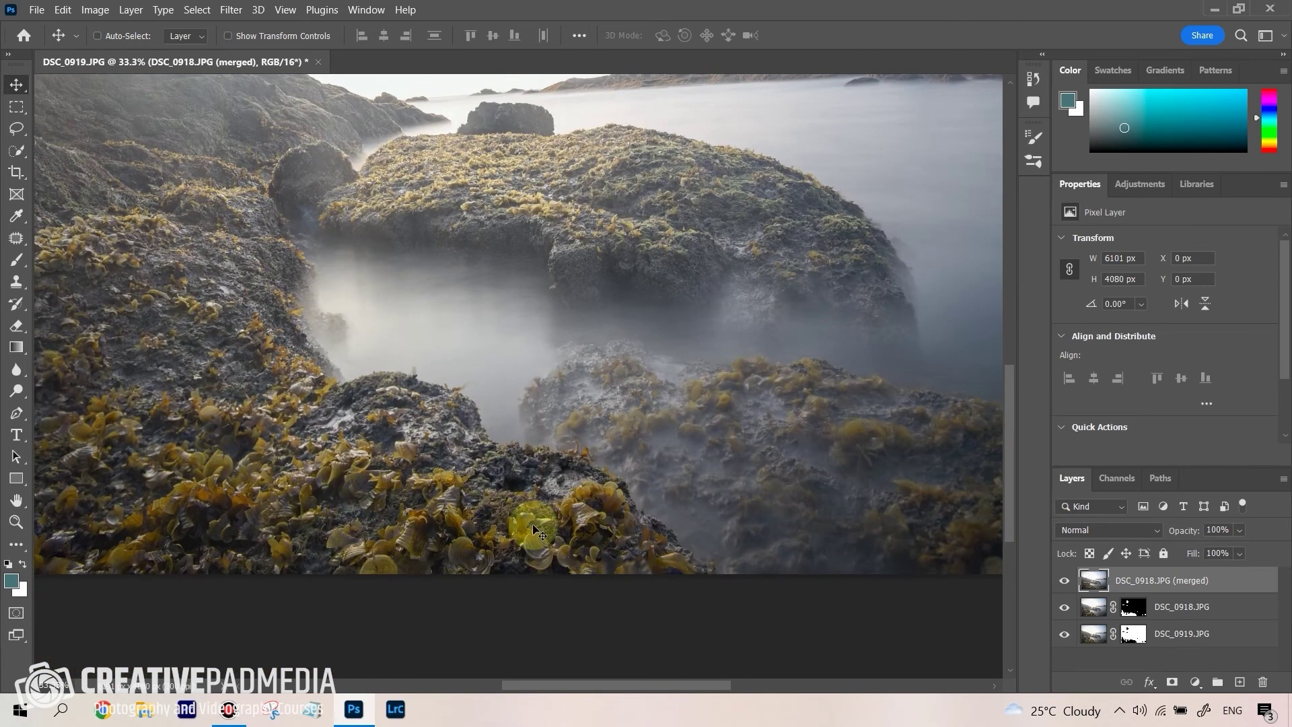
pyautogui.hscroll(-5, 603, 684)
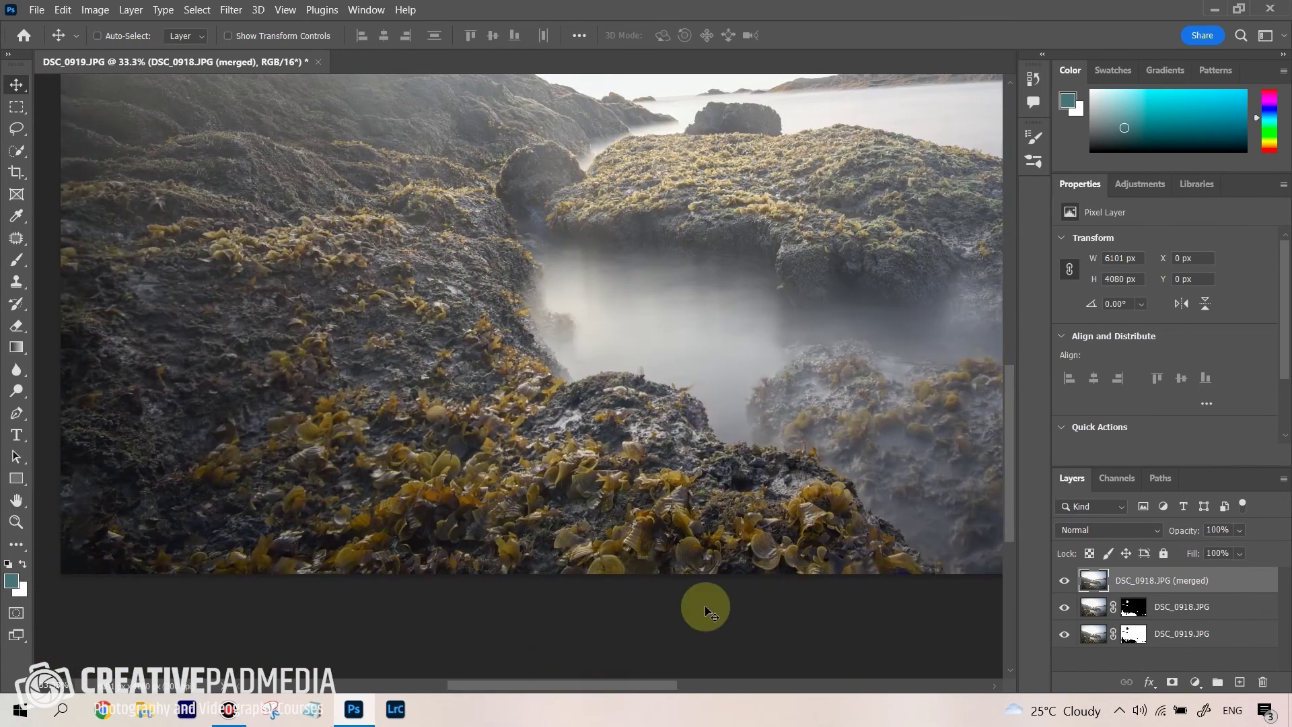
pyautogui.scroll(3, 1006, 467)
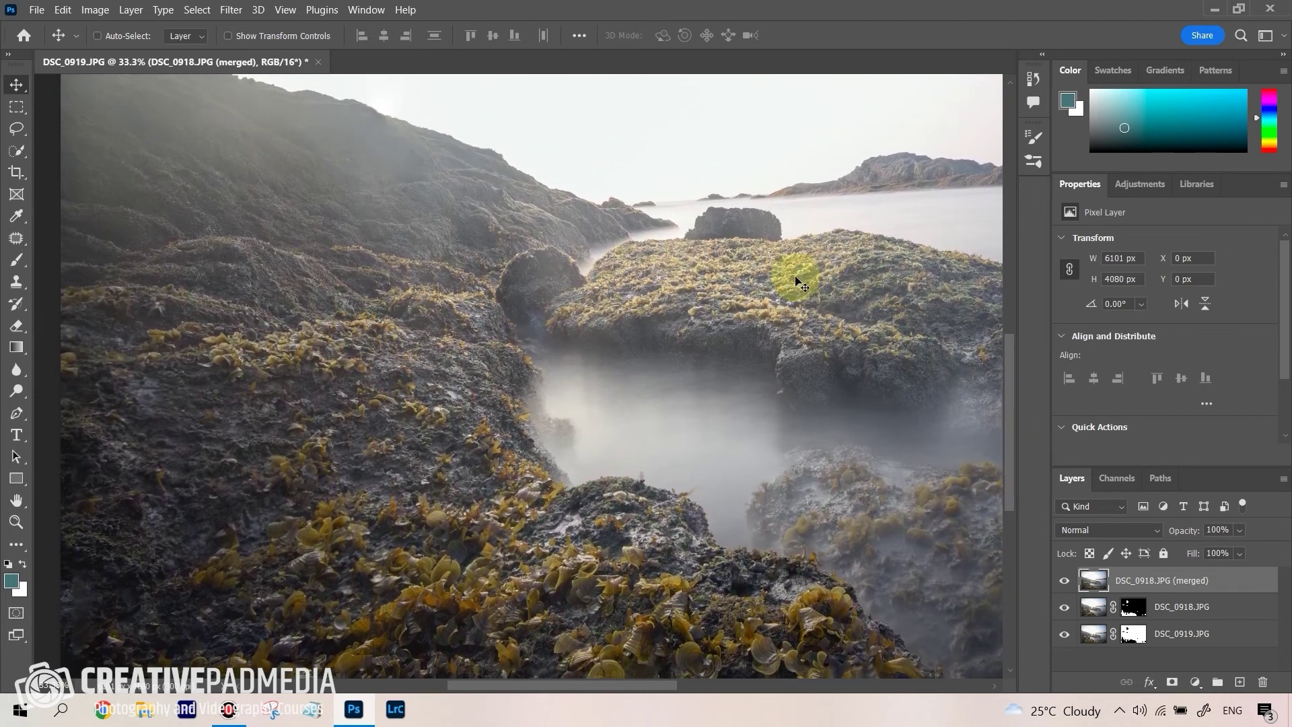
pyautogui.scroll(6, 1004, 360)
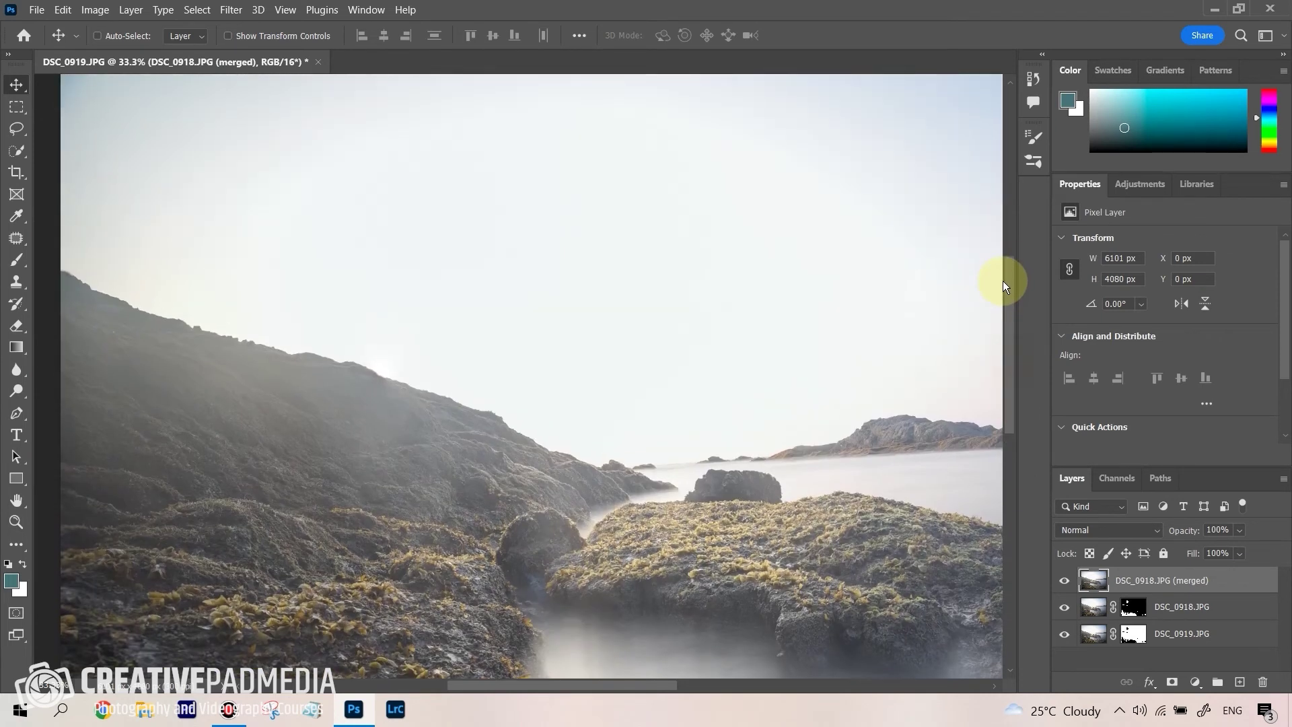
pyautogui.scroll(-4, 969, 250)
pyautogui.hotkey('ctrl', '0')
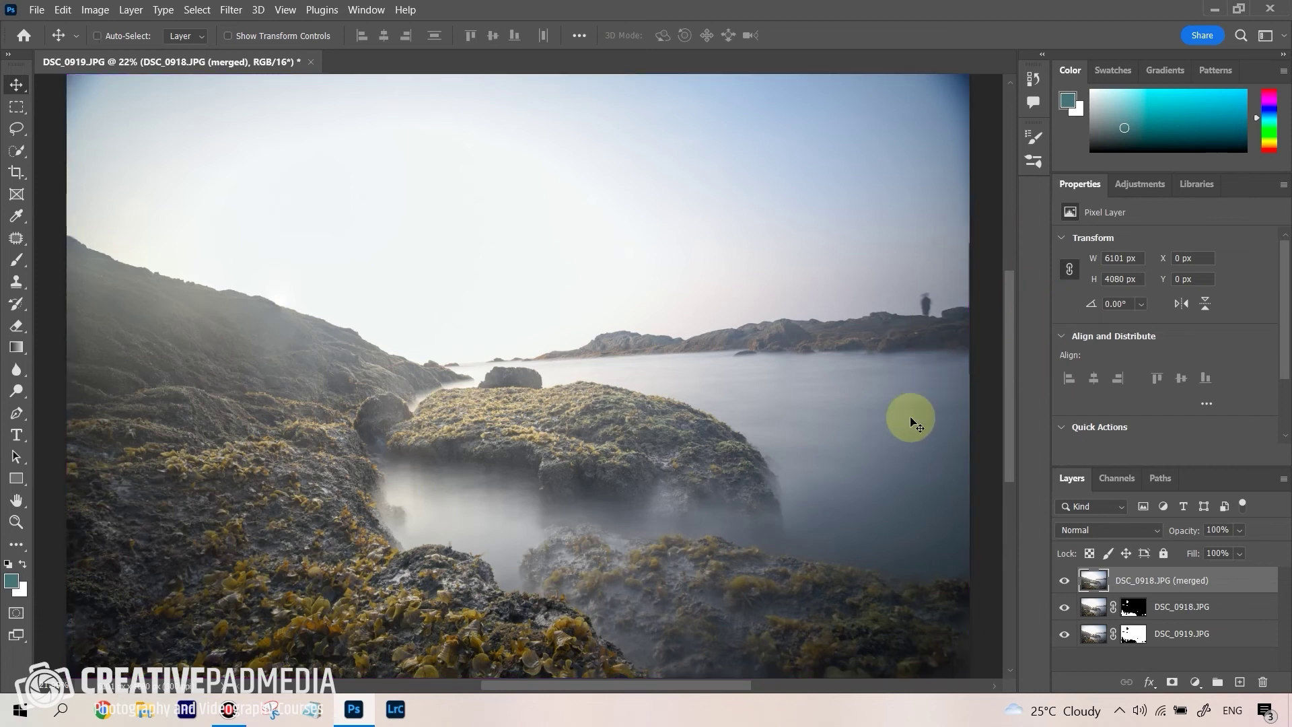
pyautogui.click(230, 9)
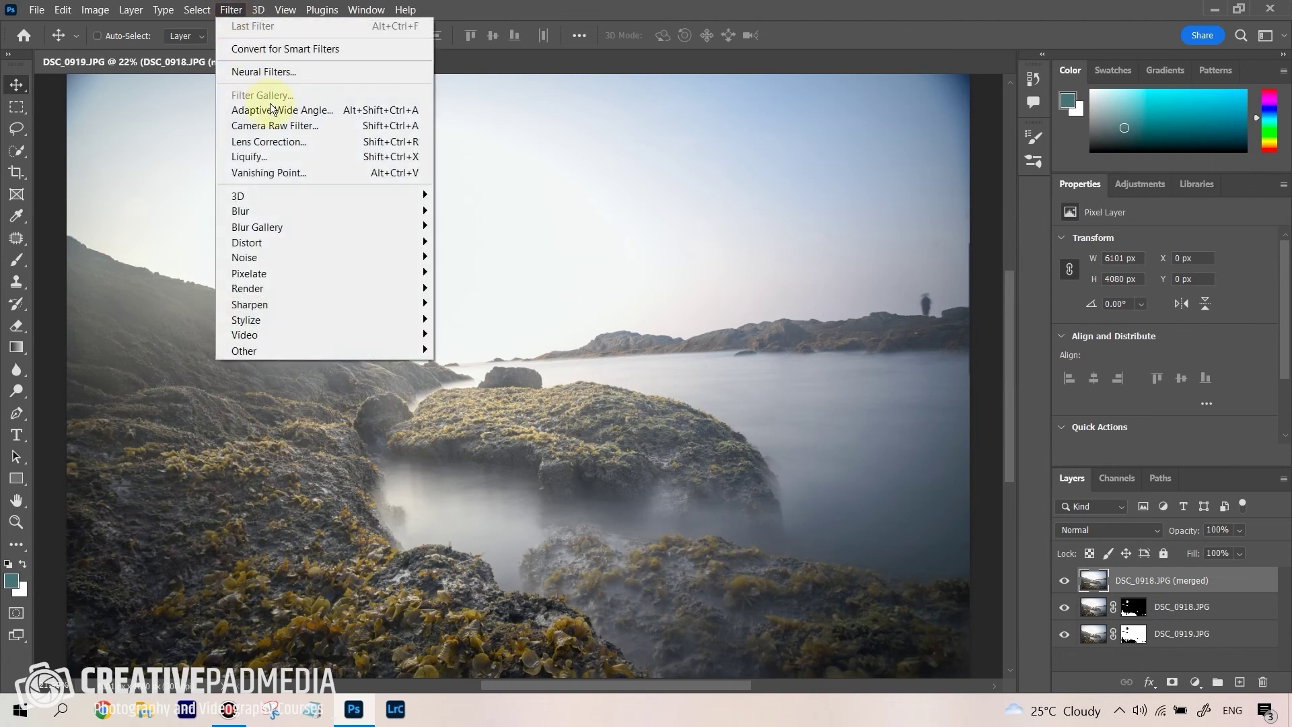
pyautogui.click(1007, 434)
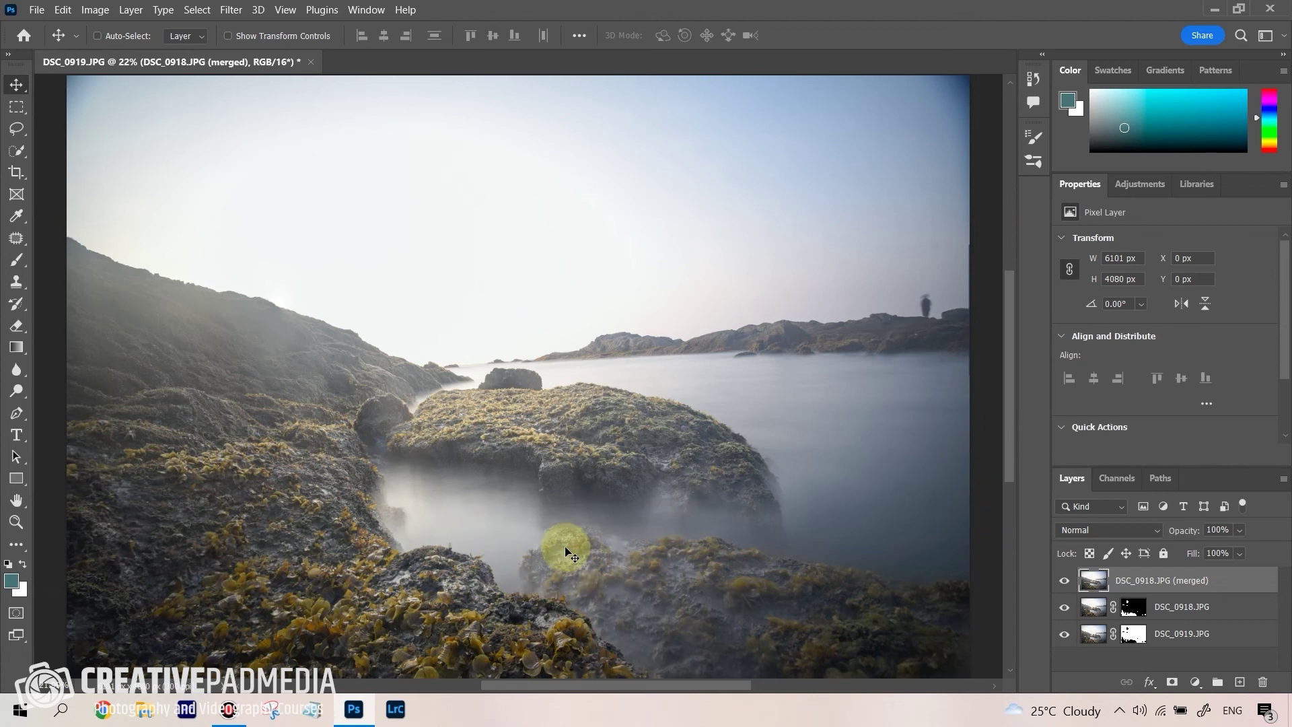
pyautogui.click(1181, 635)
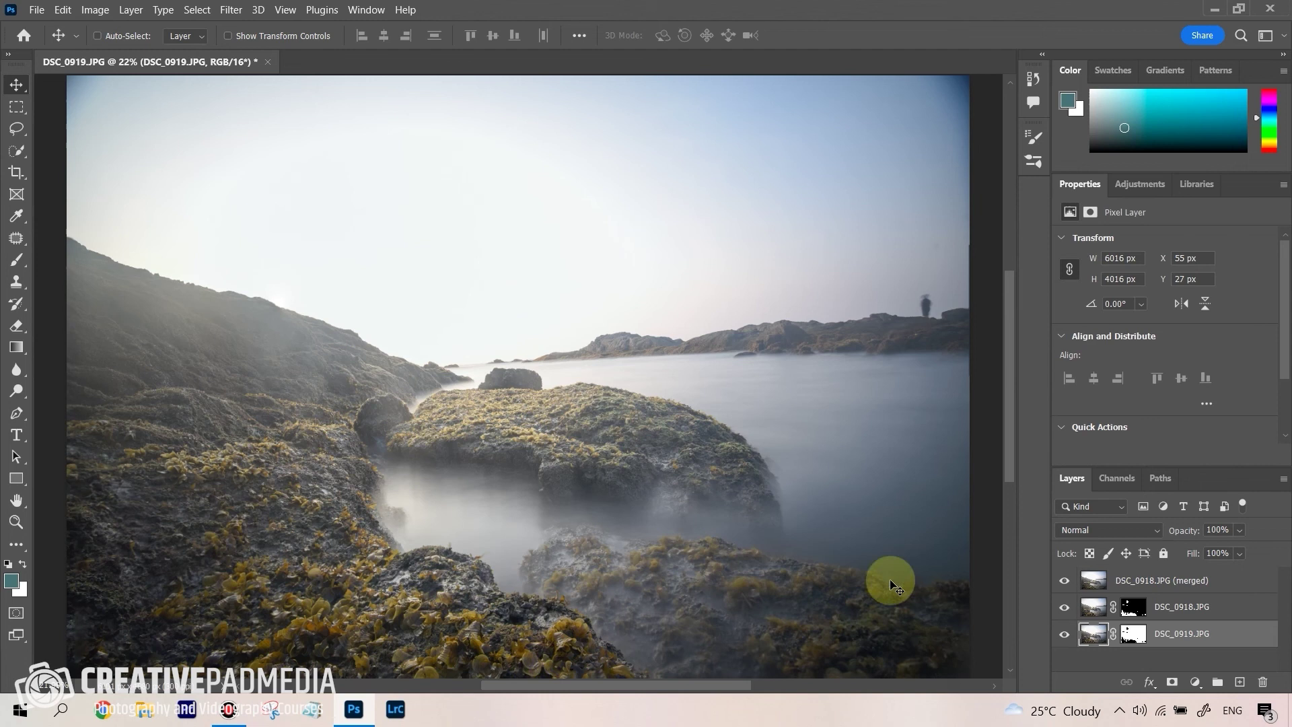
pyautogui.click(1011, 479)
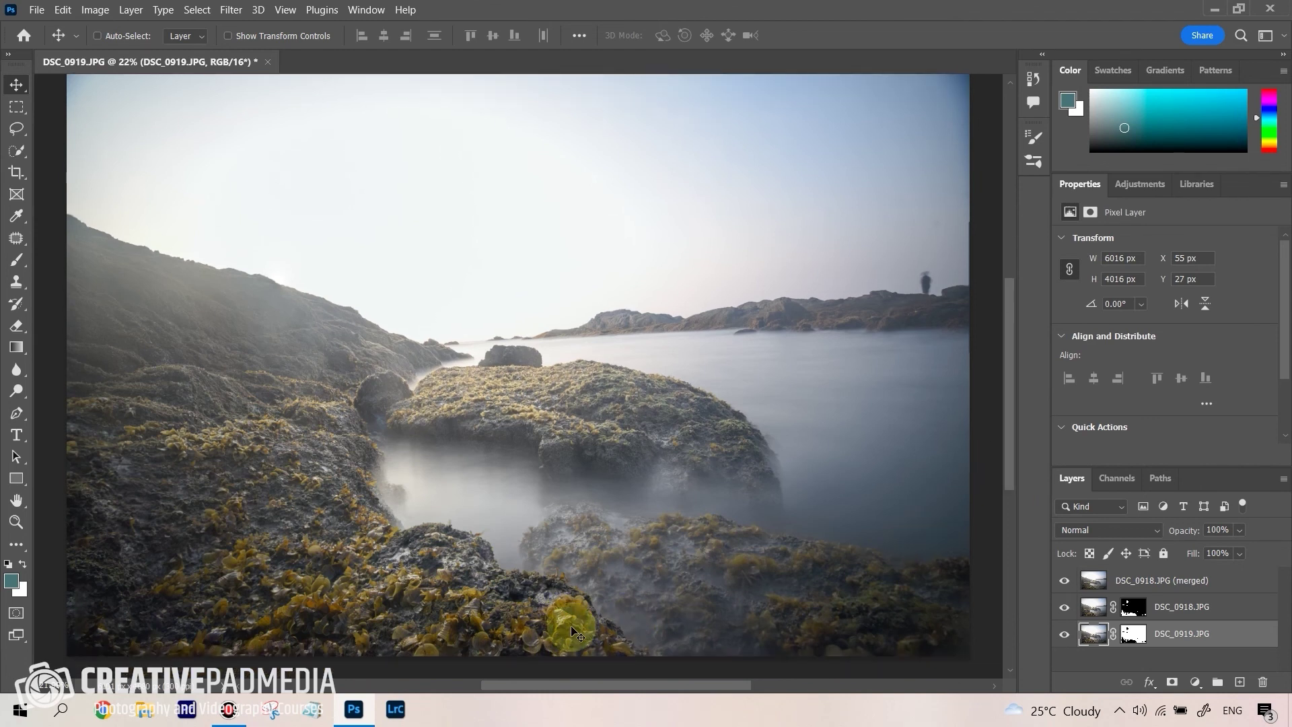